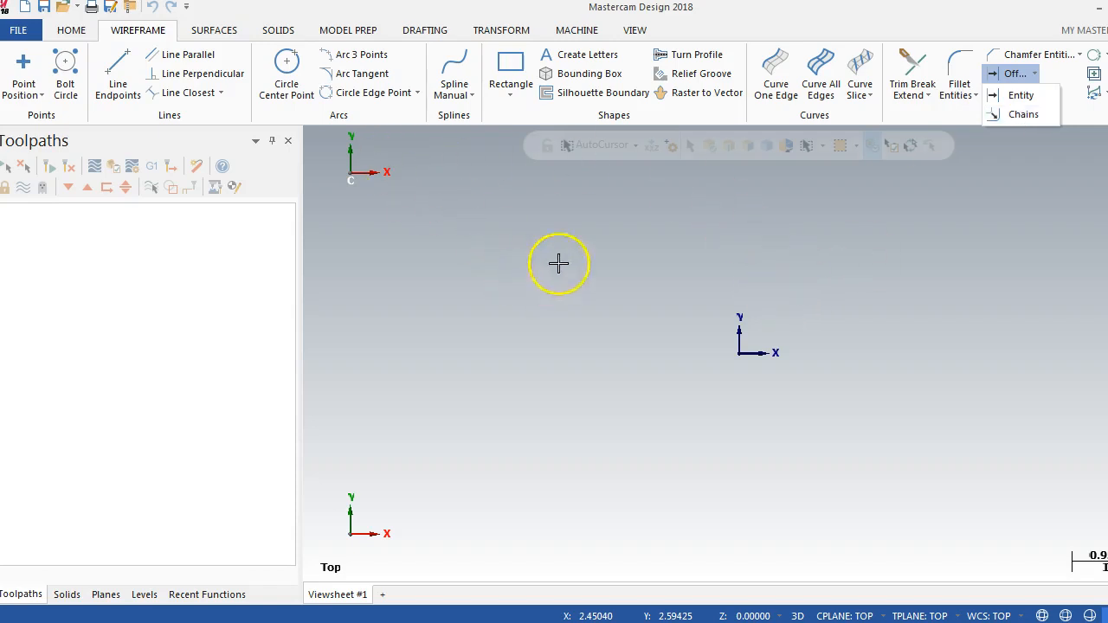
Step: Draw a 5 by 5 rectangle with its first corner at the origin
{"action": "left_click", "coordinate": [512, 68]}
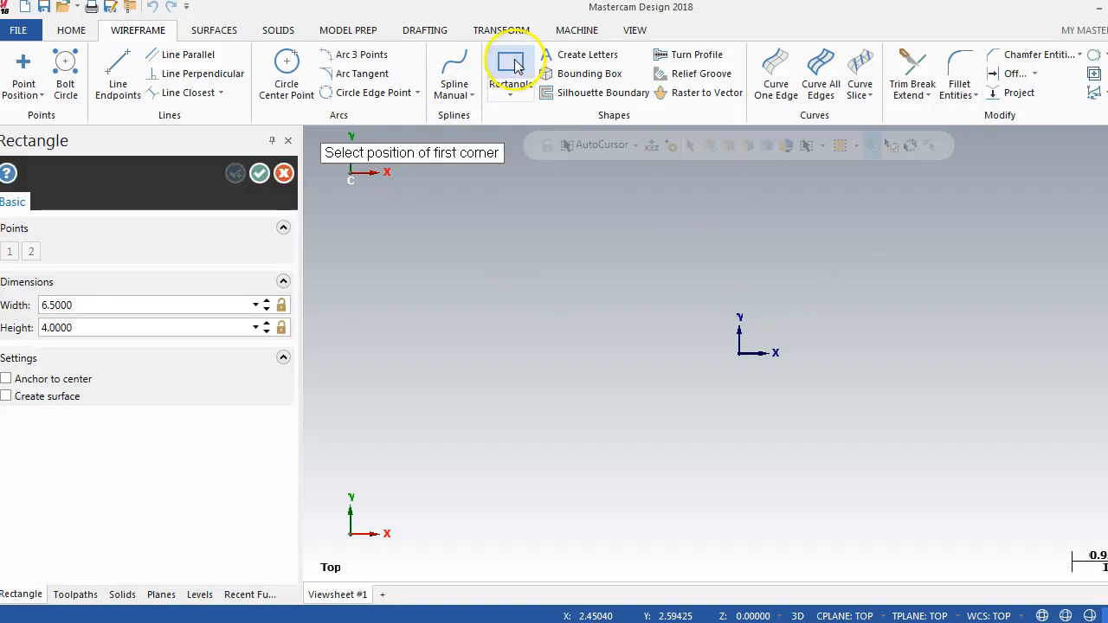
{"action": "left_click", "coordinate": [739, 351]}
{"action": "left_click", "coordinate": [926, 190]}
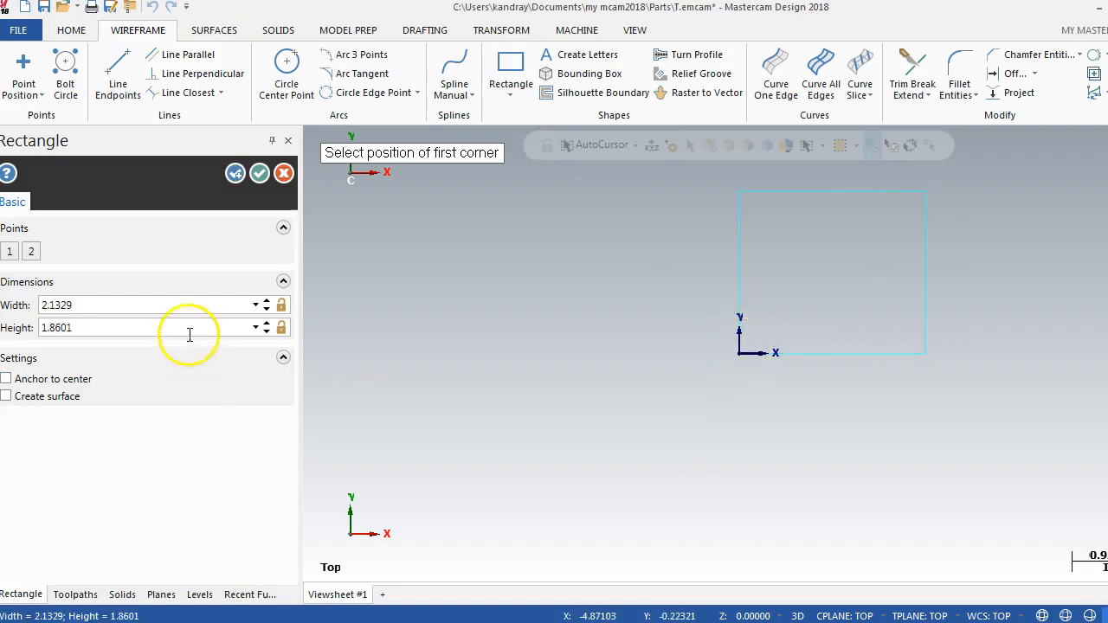
{"action": "left_click", "coordinate": [179, 304]}
{"action": "type", "text": "5"}
{"action": "key", "text": "Tab"}
{"action": "type", "text": "5"}
{"action": "key", "text": "Tab"}
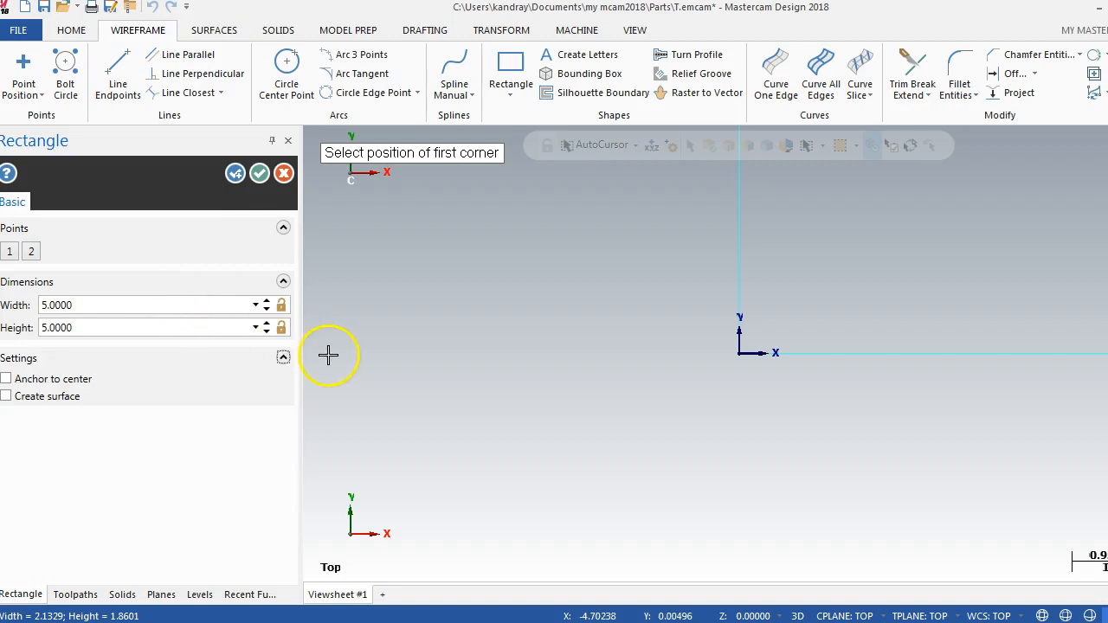
{"action": "left_click", "coordinate": [260, 175]}
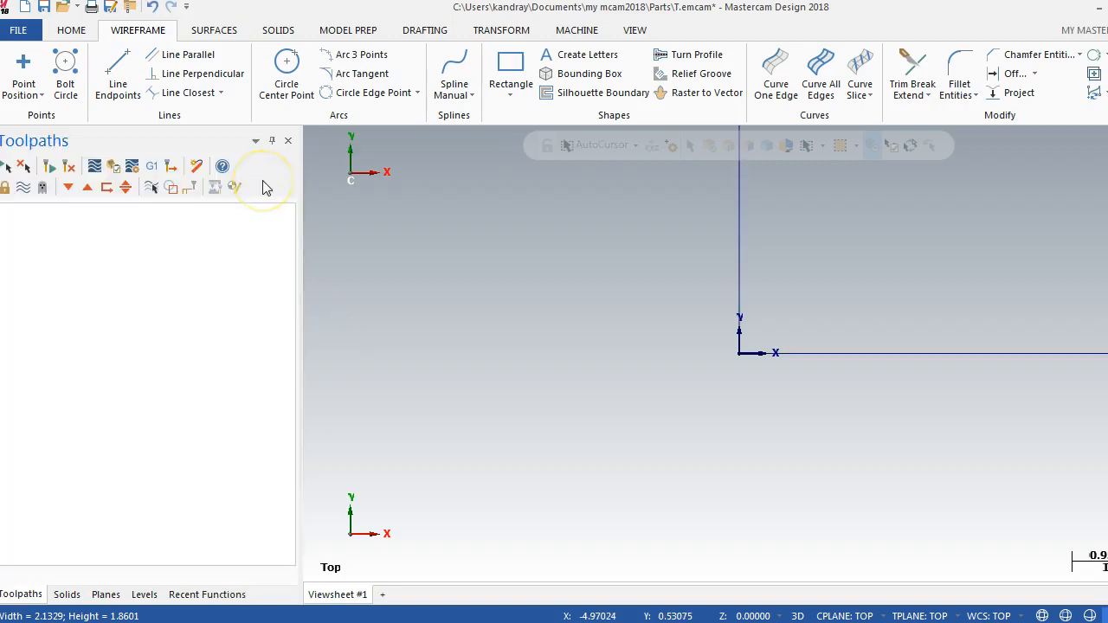
{"action": "key", "text": "alt+F1"}
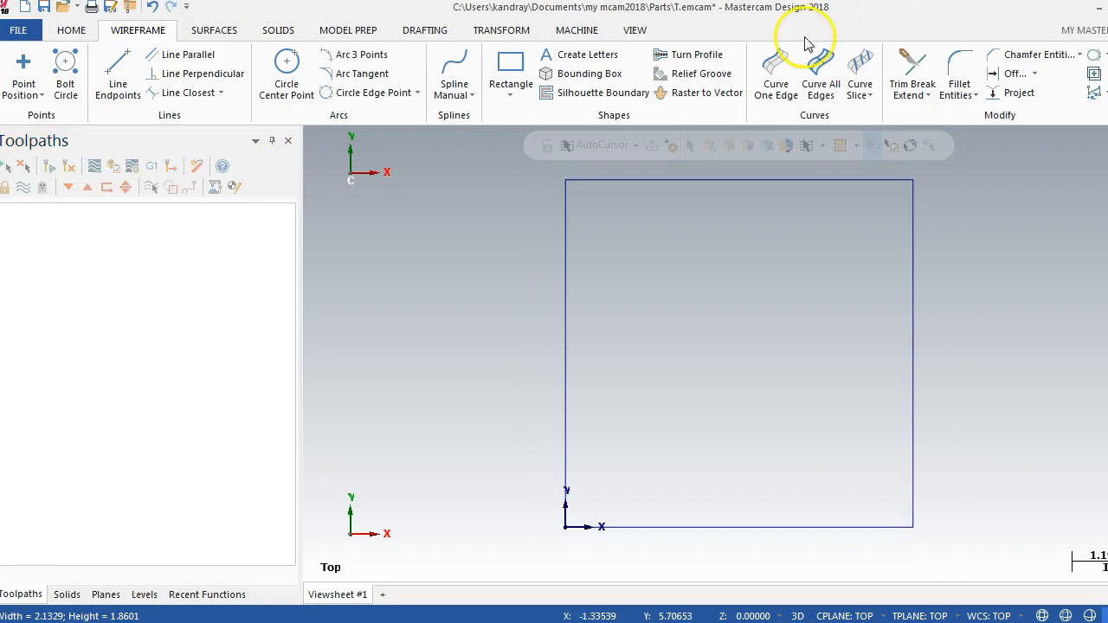
Step: Start the Offset Chains command to offset the square as a chain
{"action": "left_click", "coordinate": [1037, 79]}
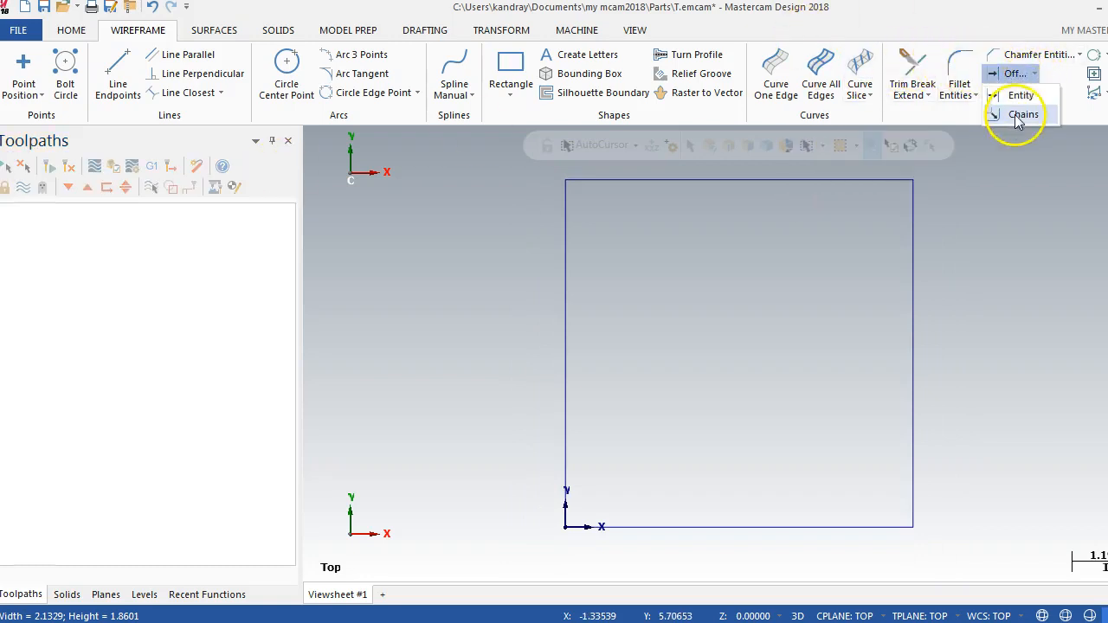
{"action": "left_click", "coordinate": [726, 254]}
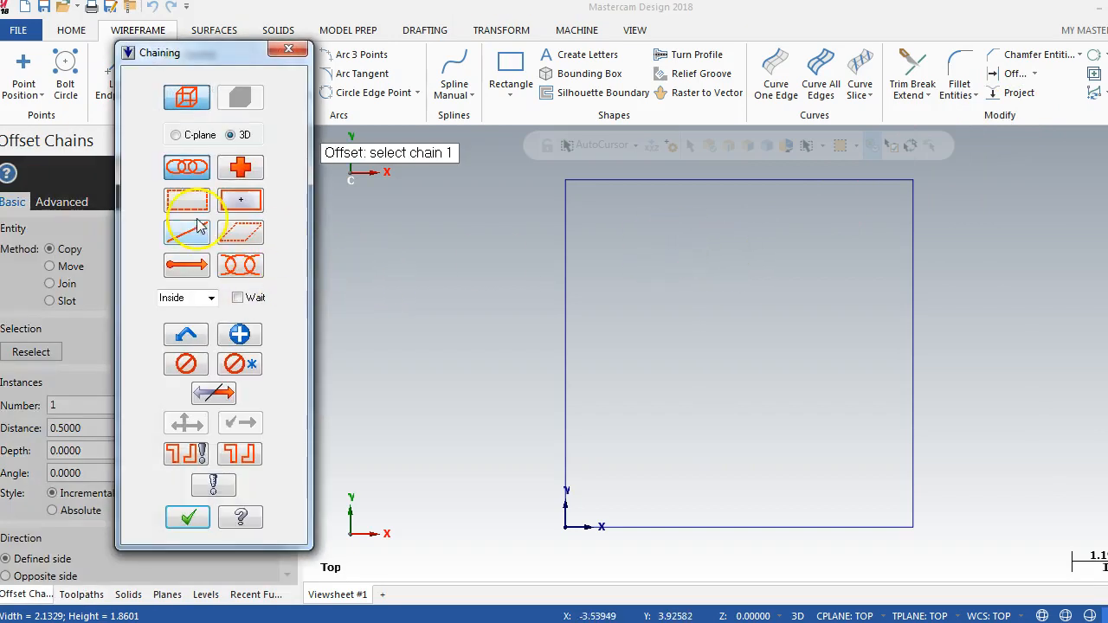
{"action": "mouse_move", "coordinate": [199, 53]}
{"action": "left_mouse_down"}
{"action": "mouse_move", "coordinate": [228, 50]}
{"action": "mouse_move", "coordinate": [193, 51]}
{"action": "left_mouse_up"}
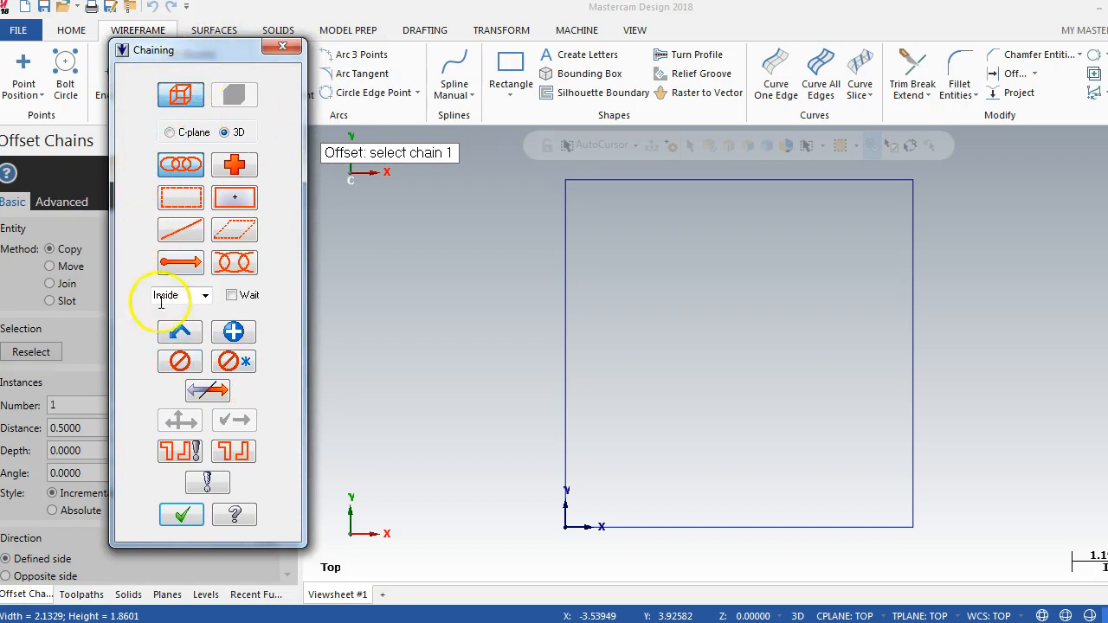
Step: Review the chaining selection modes and read the help topic on Chaining
{"action": "left_click", "coordinate": [221, 230]}
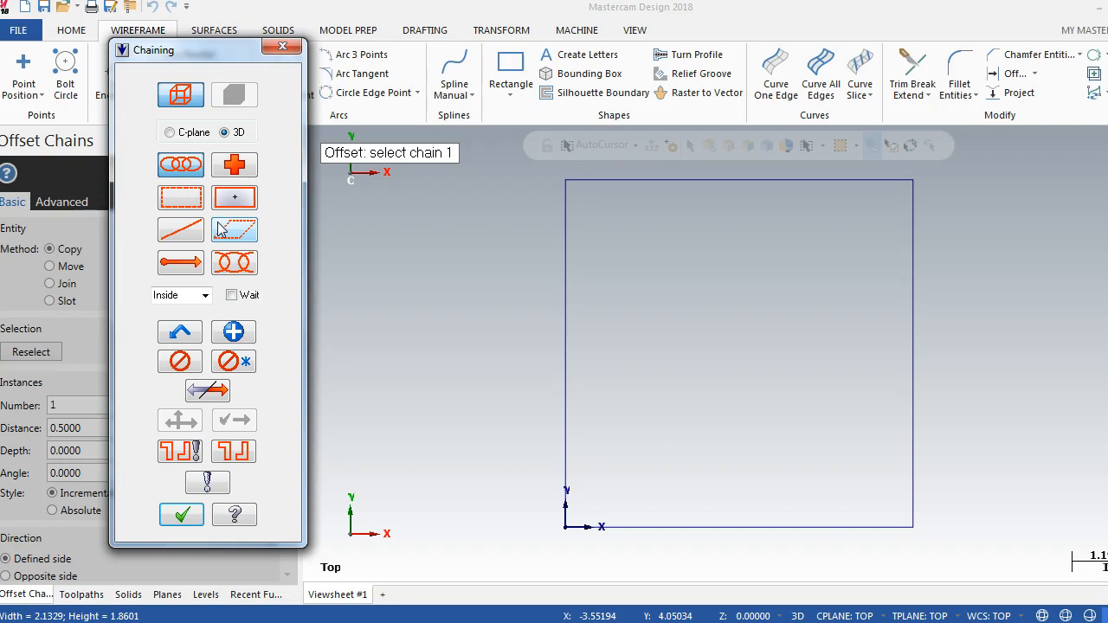
{"action": "left_click", "coordinate": [122, 254]}
{"action": "left_click", "coordinate": [130, 246]}
{"action": "left_click", "coordinate": [178, 94]}
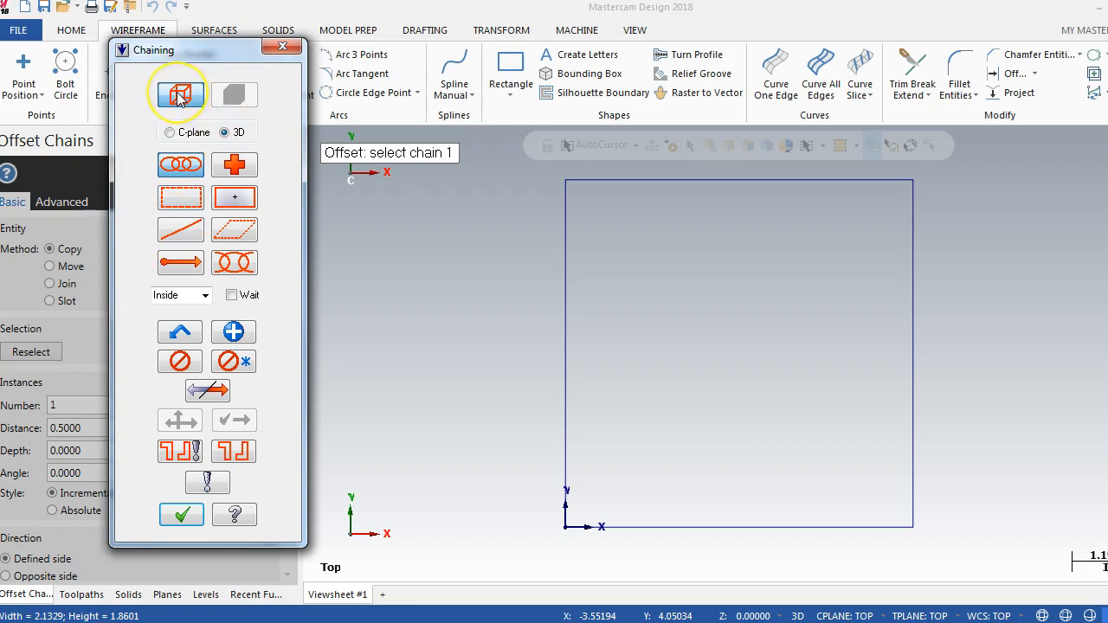
{"action": "left_click", "coordinate": [182, 97]}
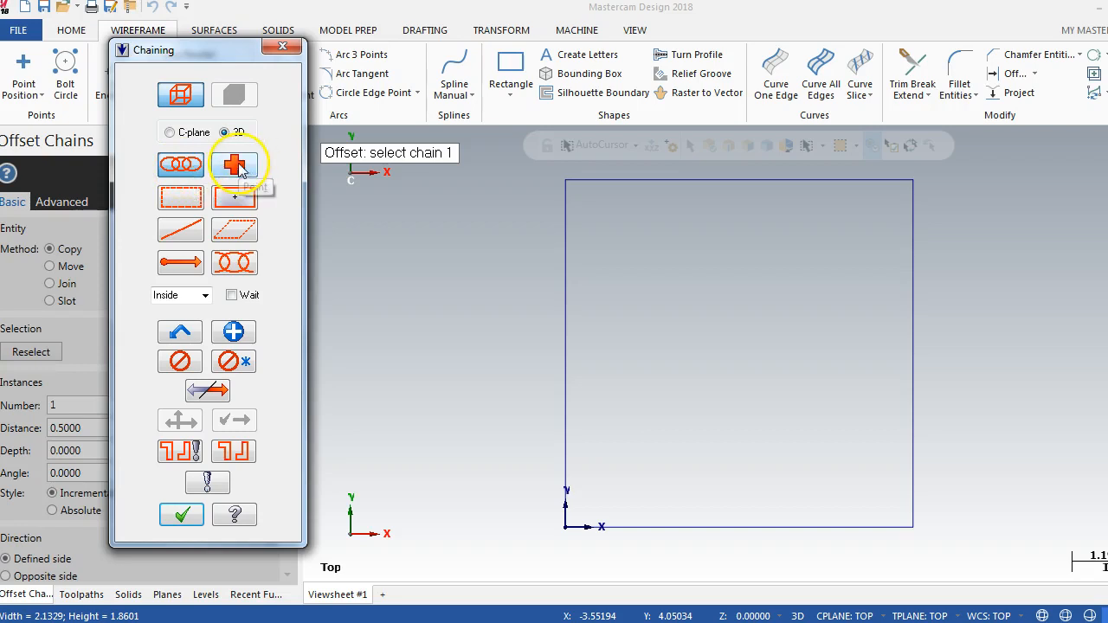
{"action": "left_click", "coordinate": [188, 202]}
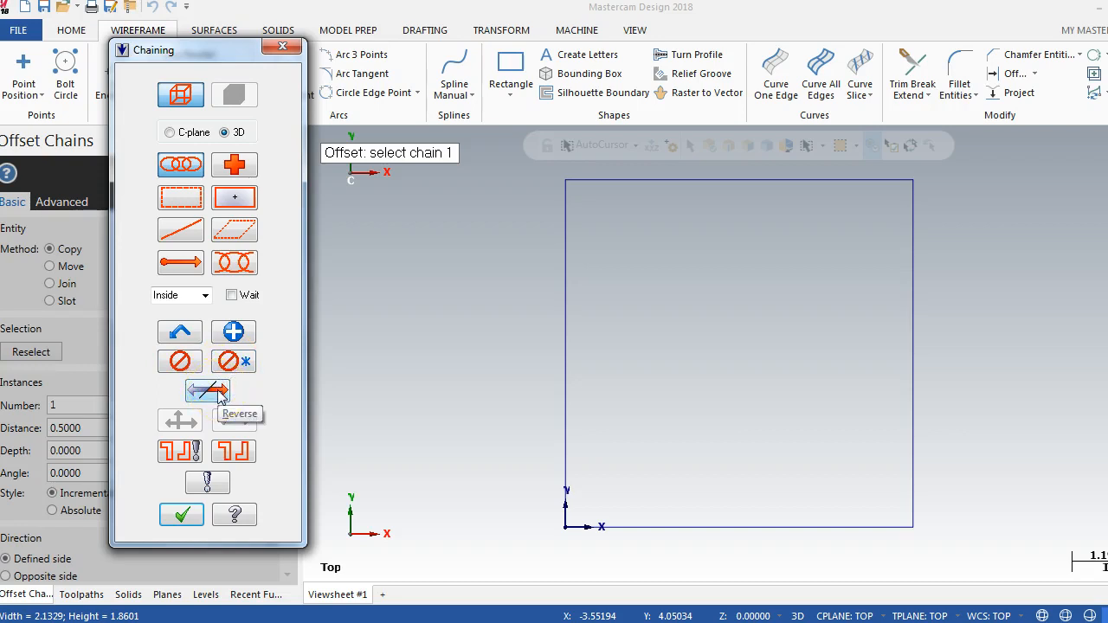
{"action": "left_click", "coordinate": [235, 515]}
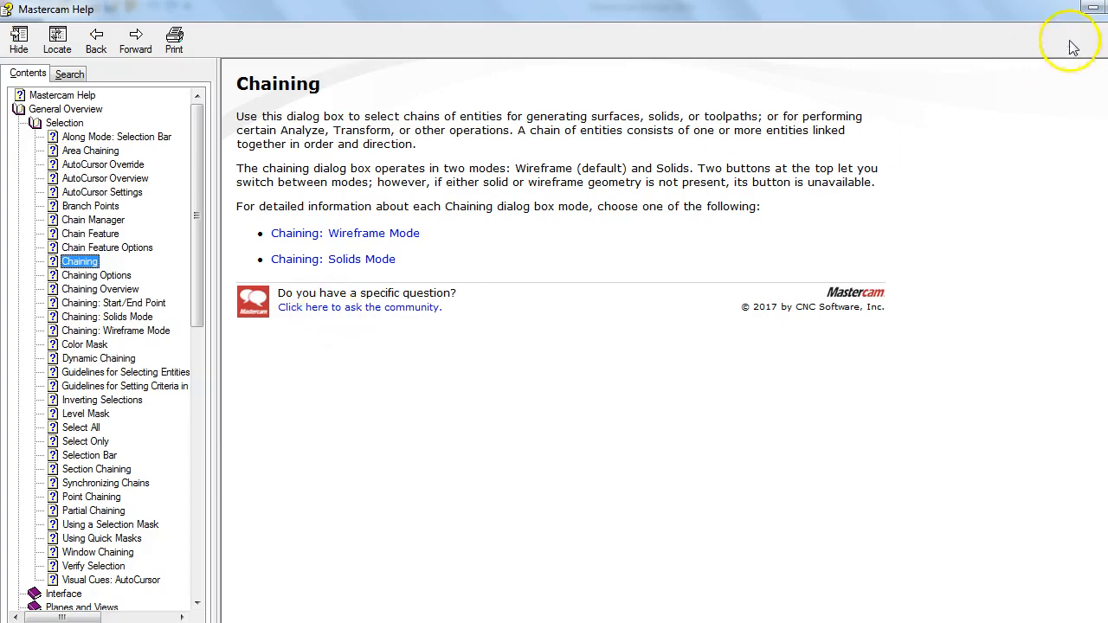
{"action": "left_click", "coordinate": [1107, 6]}
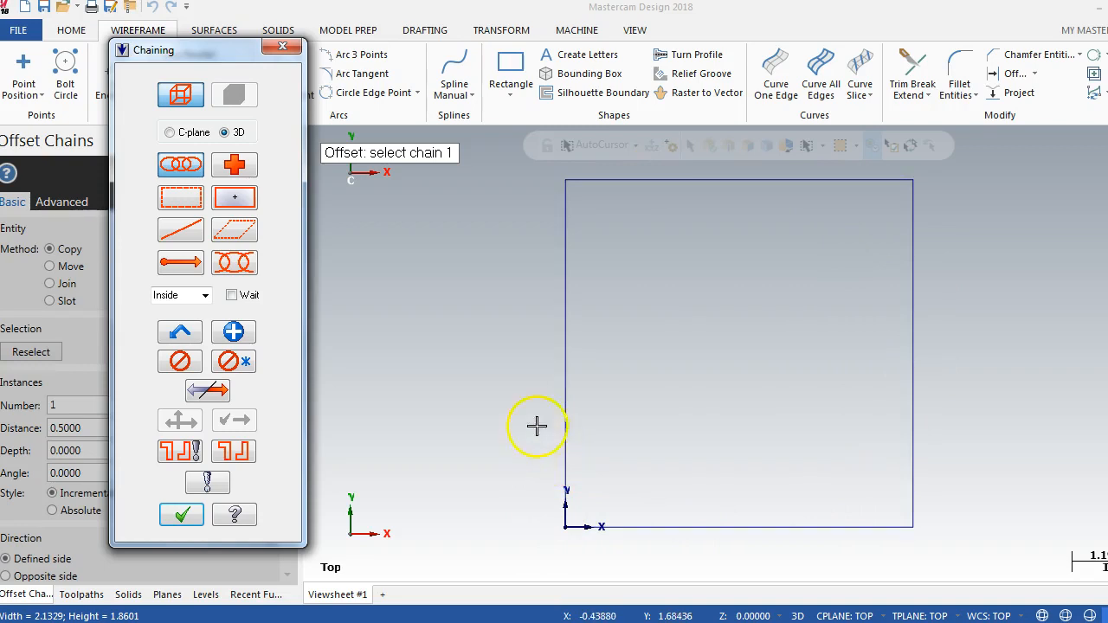
Step: Try chaining the square from the lower part of its left edge, and unselect all chains
{"action": "left_click", "coordinate": [558, 467]}
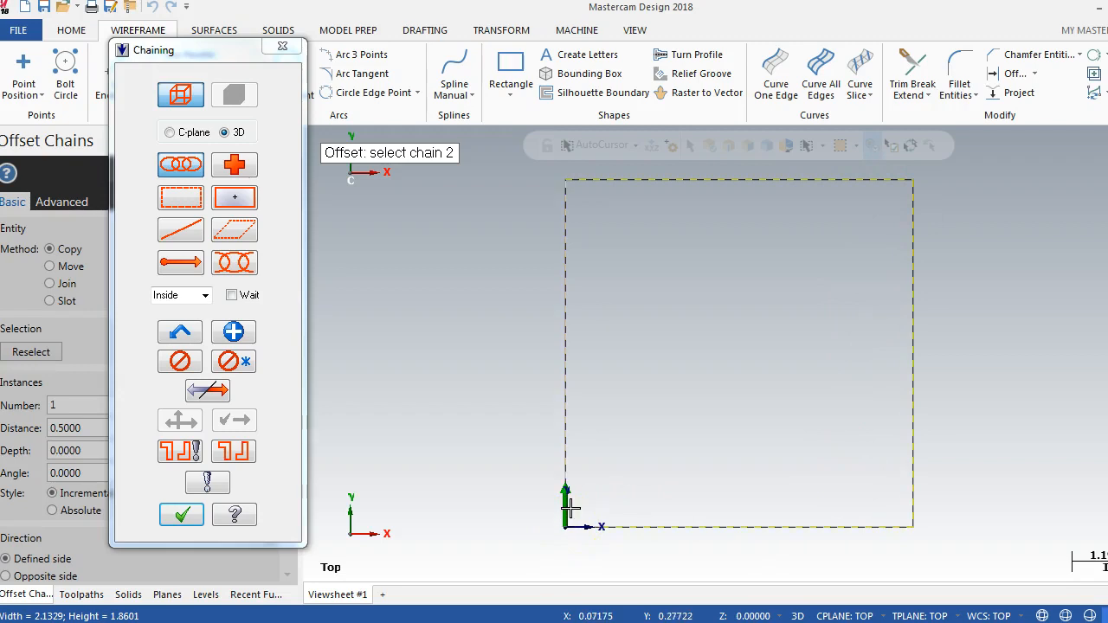
{"action": "left_click", "coordinate": [564, 514]}
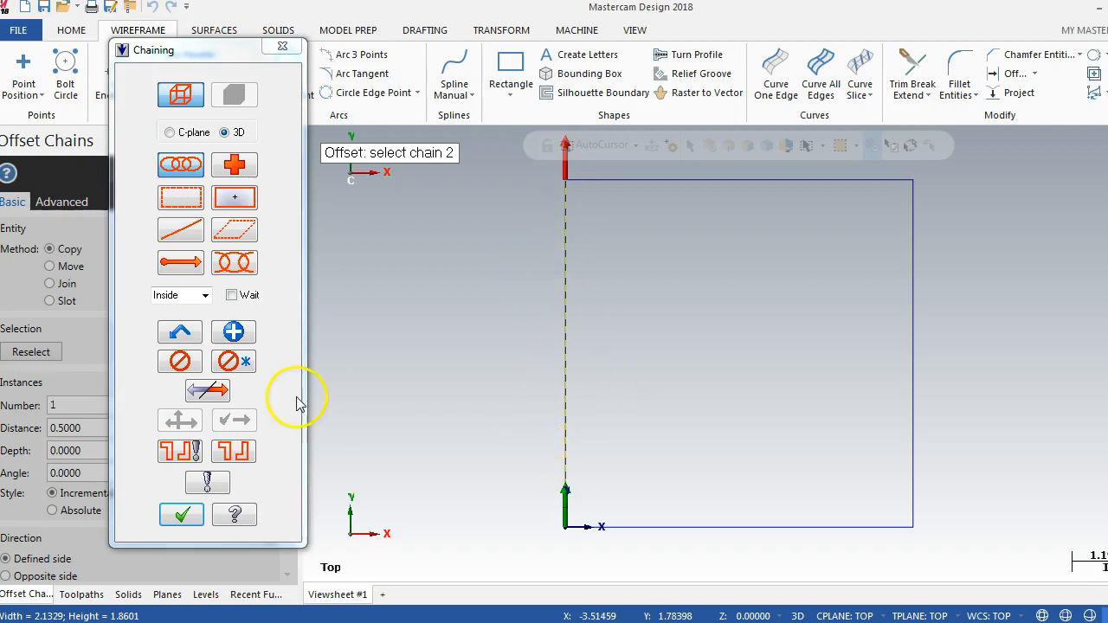
{"action": "left_click", "coordinate": [234, 361]}
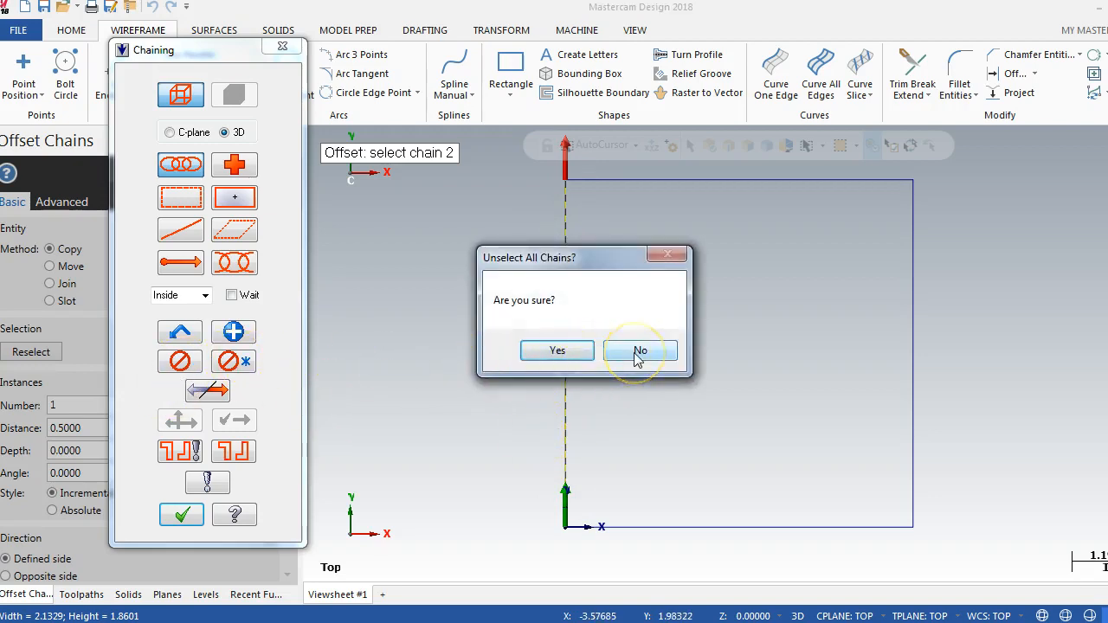
{"action": "left_click", "coordinate": [561, 350]}
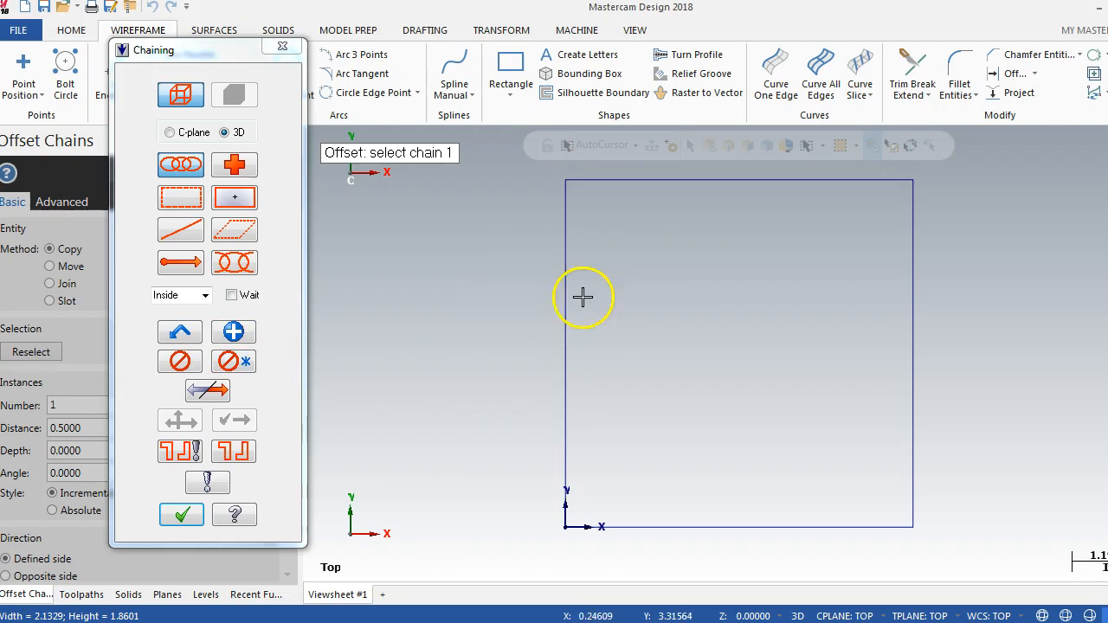
Step: Try reversing the direction of the square chain picked near the top of its left edge, and unselect it
{"action": "left_click", "coordinate": [563, 244]}
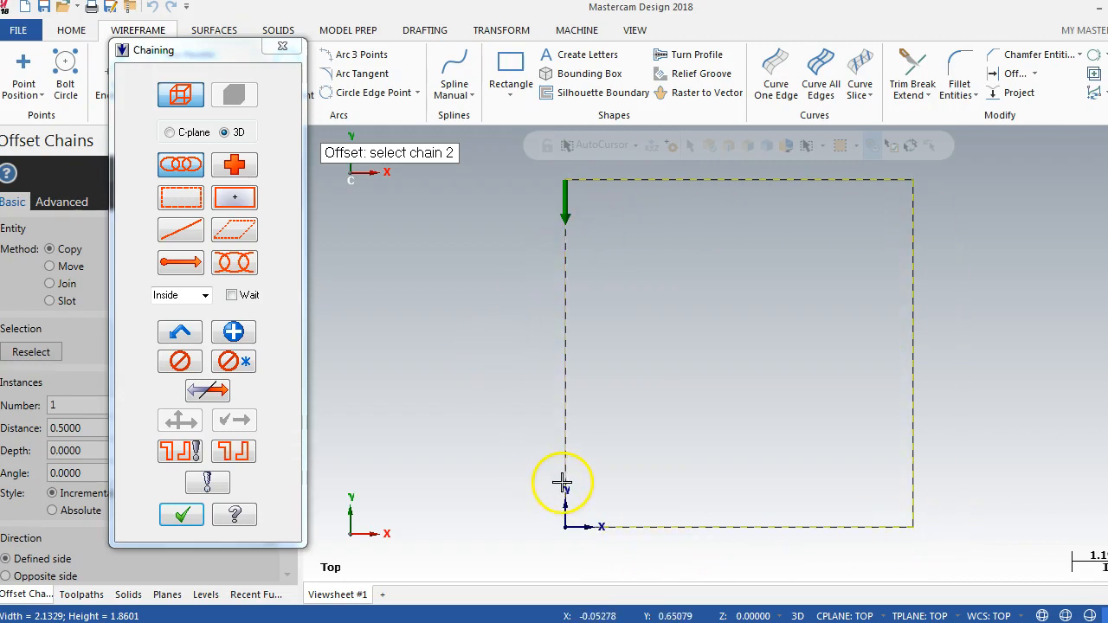
{"action": "left_click", "coordinate": [213, 391]}
{"action": "left_click", "coordinate": [213, 391]}
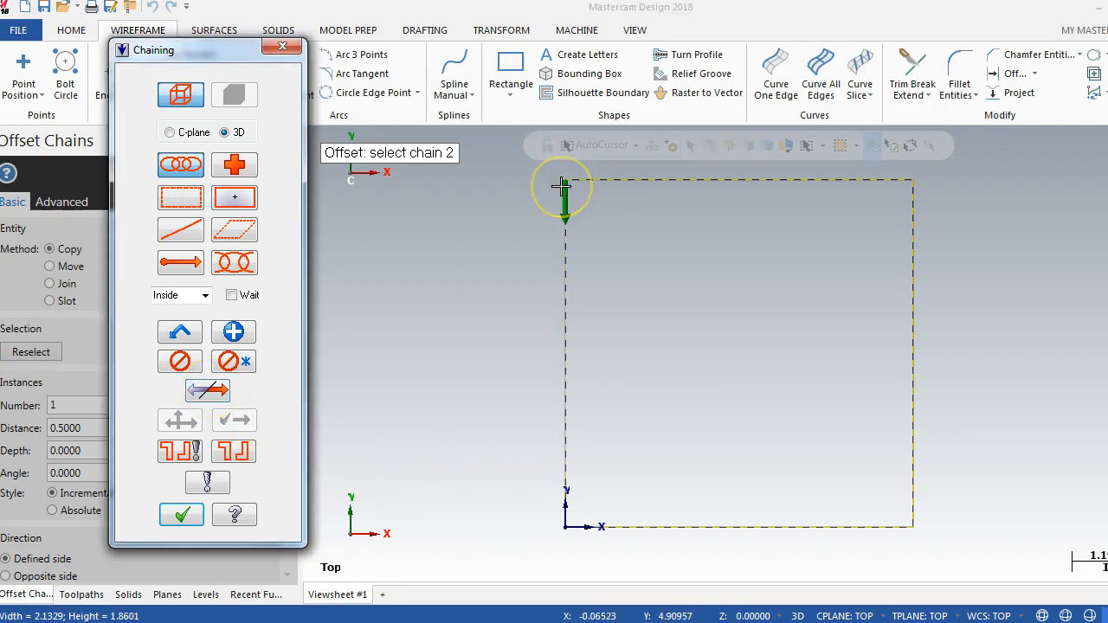
{"action": "left_click", "coordinate": [204, 391]}
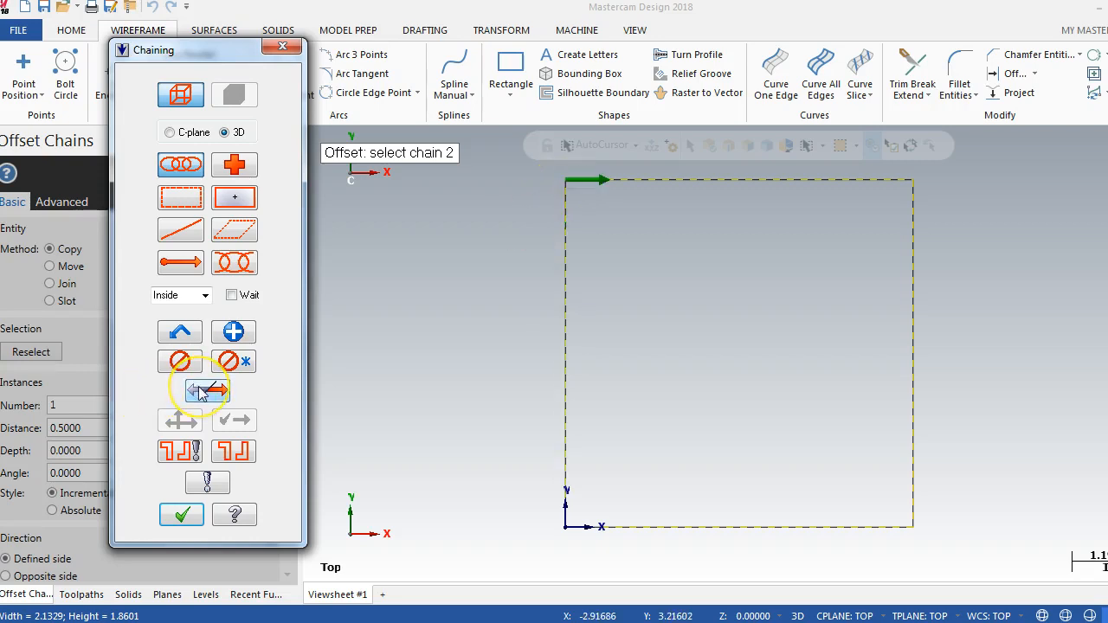
{"action": "left_click", "coordinate": [203, 393]}
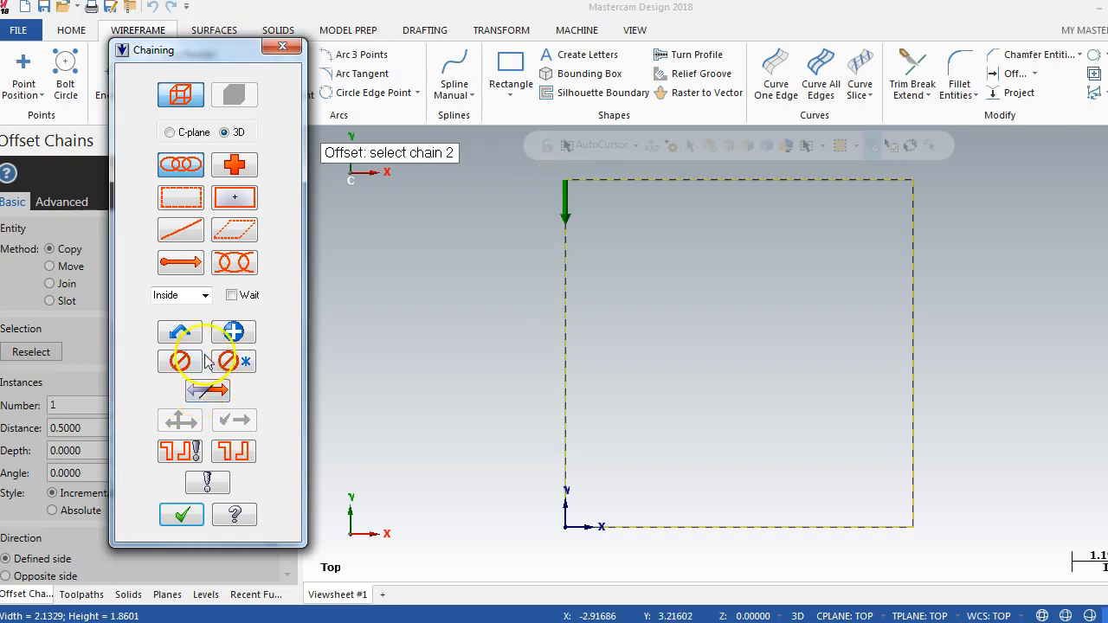
{"action": "left_click", "coordinate": [180, 361]}
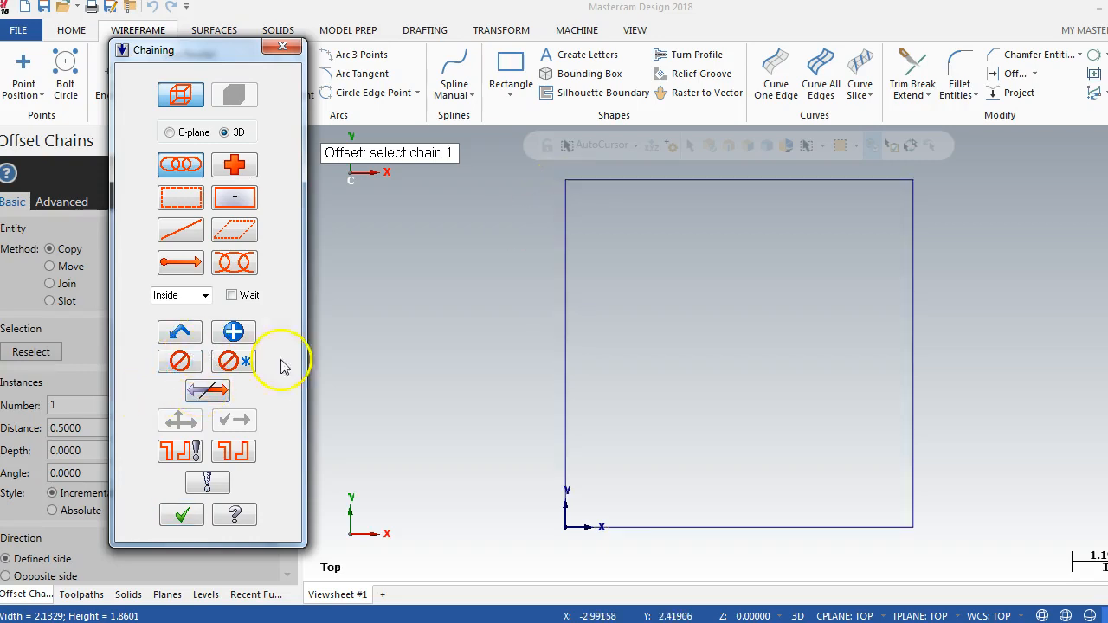
Step: Chain the square from the lower part of its left edge and offset it with the Copy method as 1 instance
{"action": "left_click", "coordinate": [564, 470]}
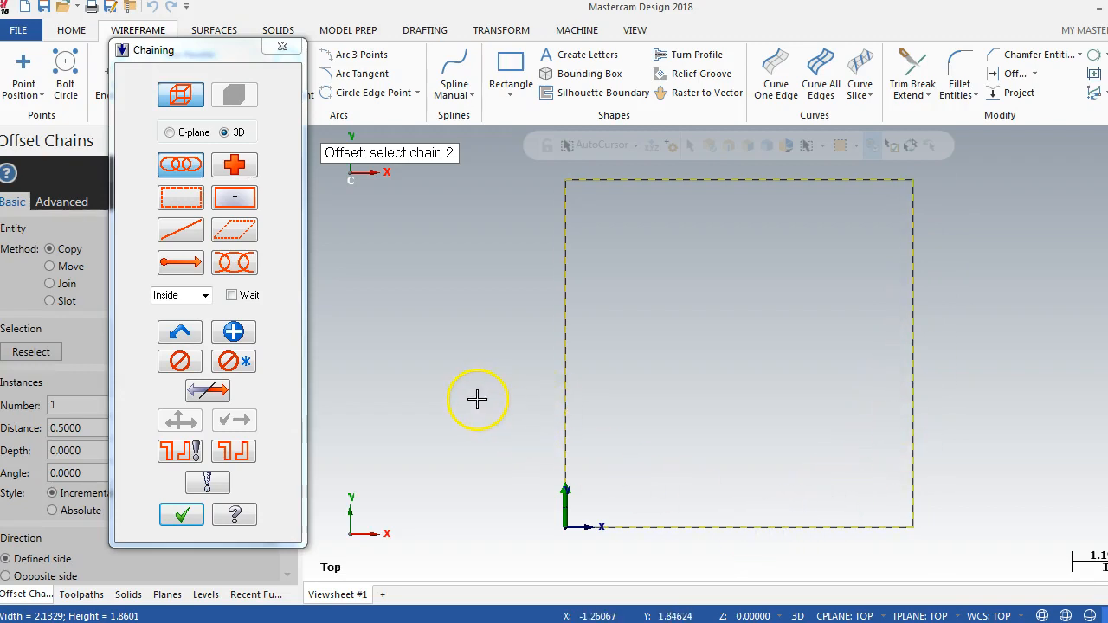
{"action": "left_click", "coordinate": [182, 517]}
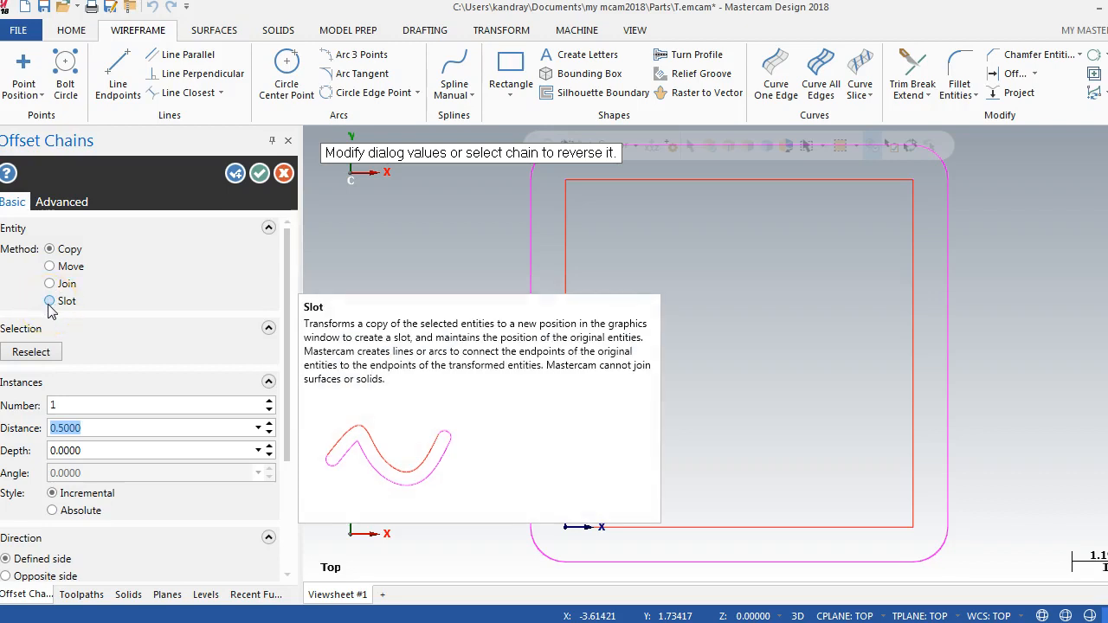
{"action": "left_click", "coordinate": [76, 250]}
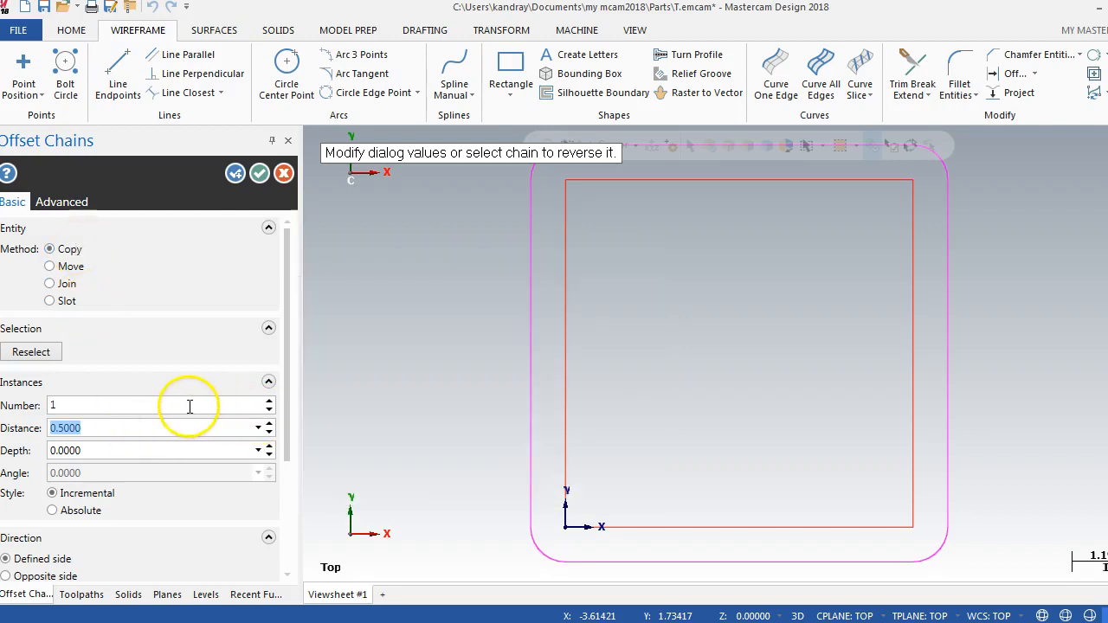
{"action": "left_click", "coordinate": [270, 400]}
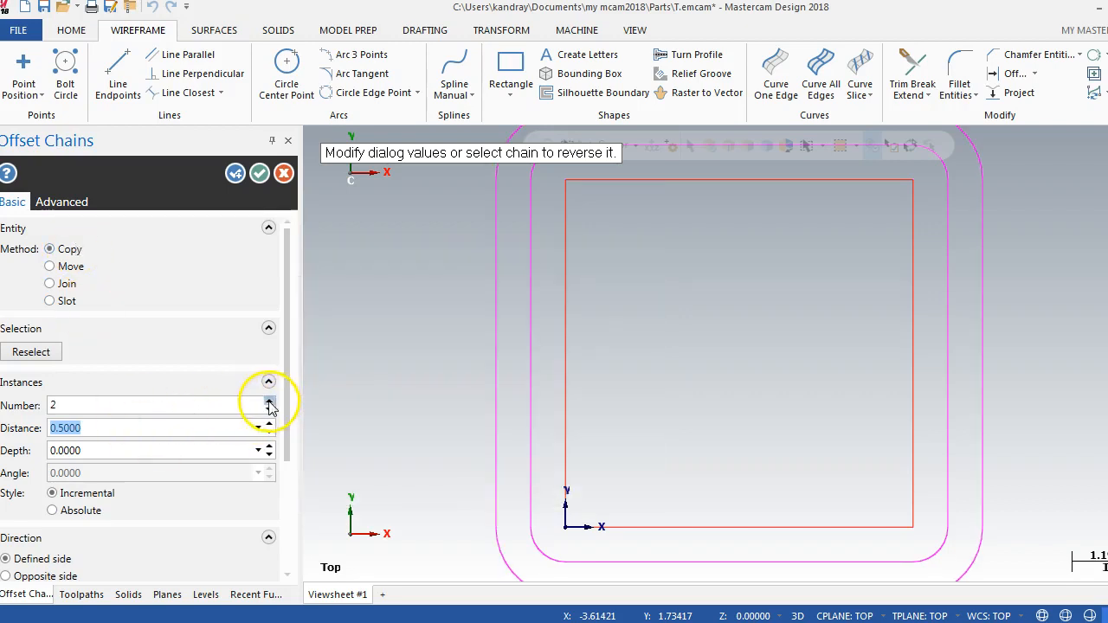
{"action": "left_click", "coordinate": [269, 409]}
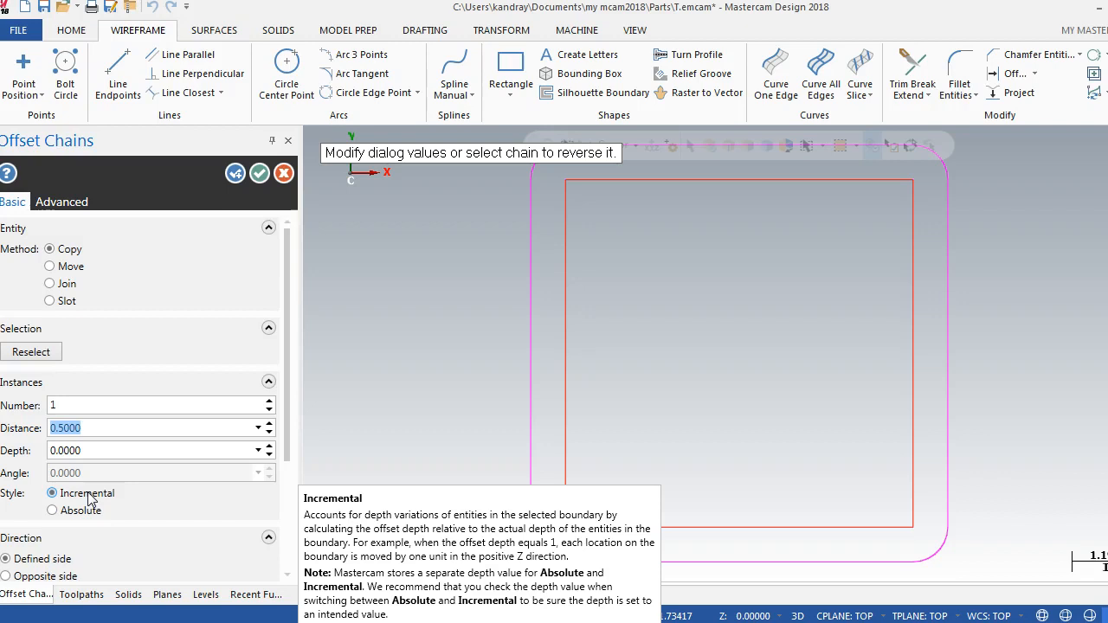
Step: Set the offset direction to Both sides of the square
{"action": "scroll", "coordinate": [91, 500], "scroll_direction": "down", "scroll_amount": 3}
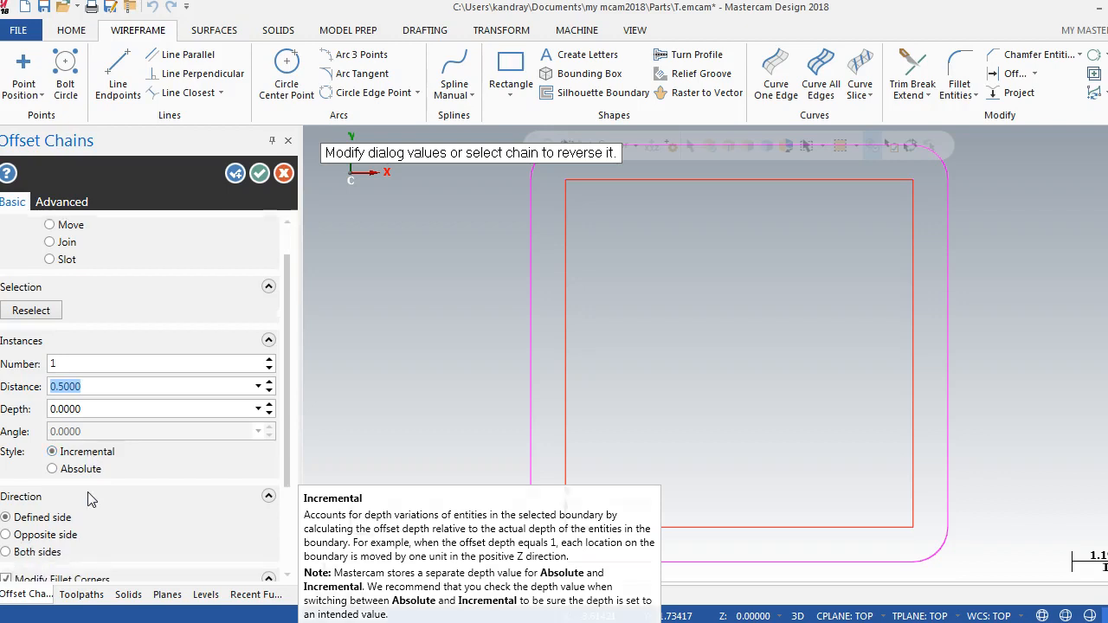
{"action": "left_click", "coordinate": [90, 372]}
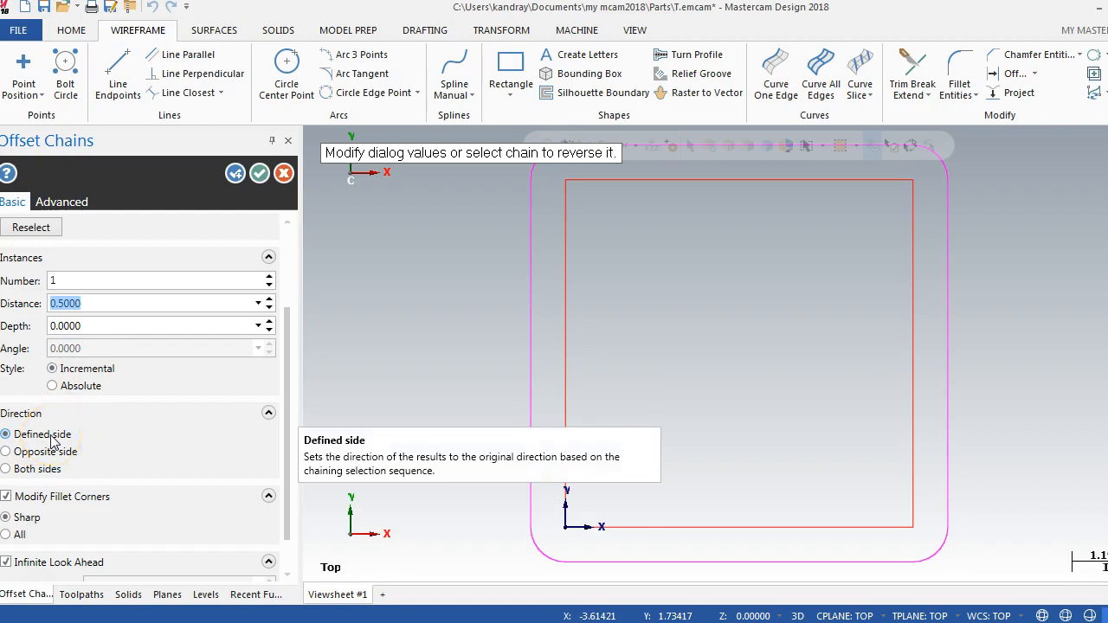
{"action": "left_click", "coordinate": [9, 452]}
{"action": "left_click", "coordinate": [7, 469]}
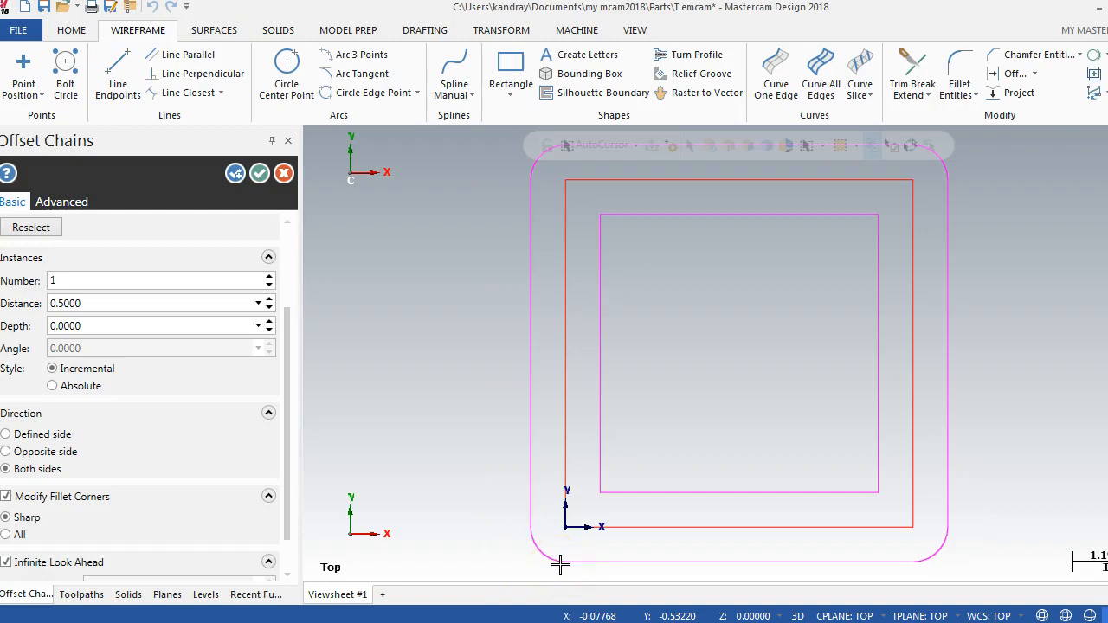
Step: Try the All option for modifying the offset's fillet corners, and restore Sharp
{"action": "scroll", "coordinate": [285, 508], "scroll_direction": "down", "scroll_amount": 2}
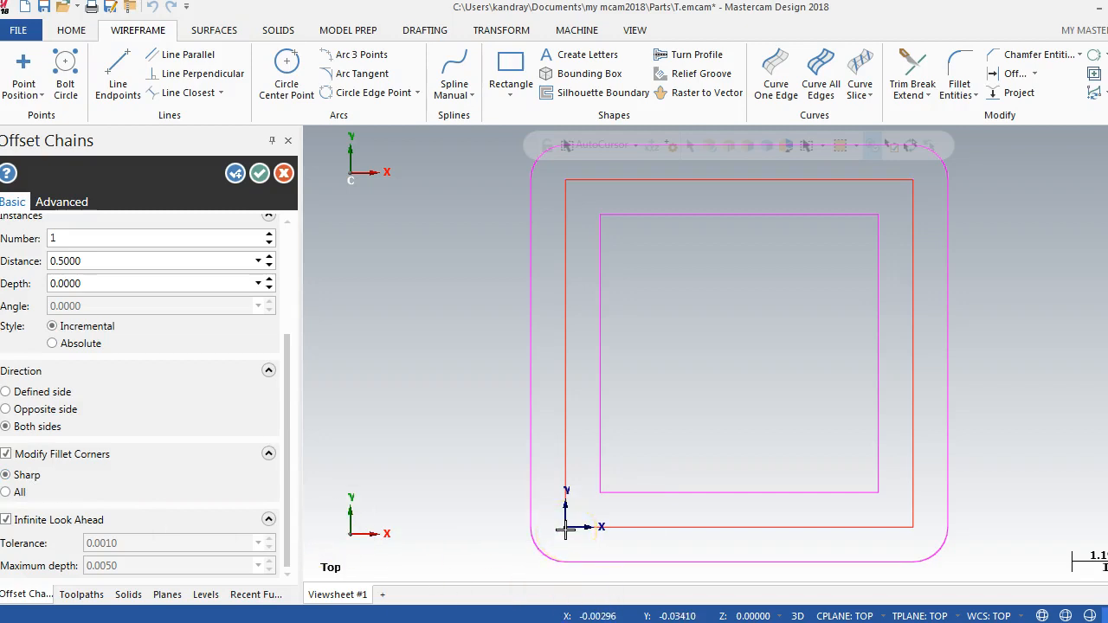
{"action": "left_click", "coordinate": [6, 493]}
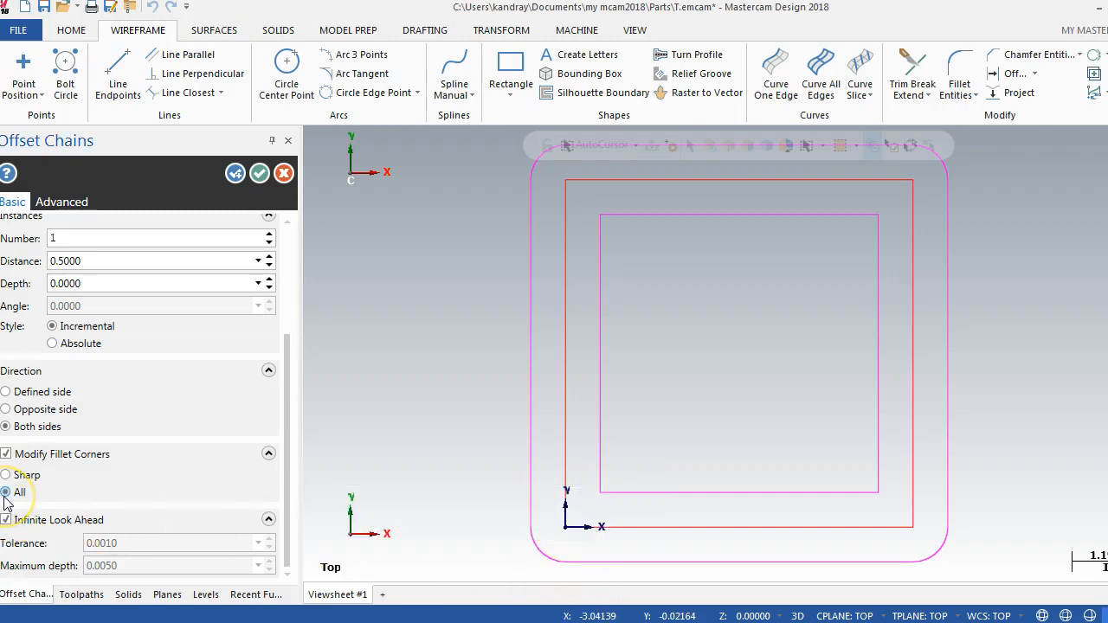
{"action": "left_click", "coordinate": [6, 475]}
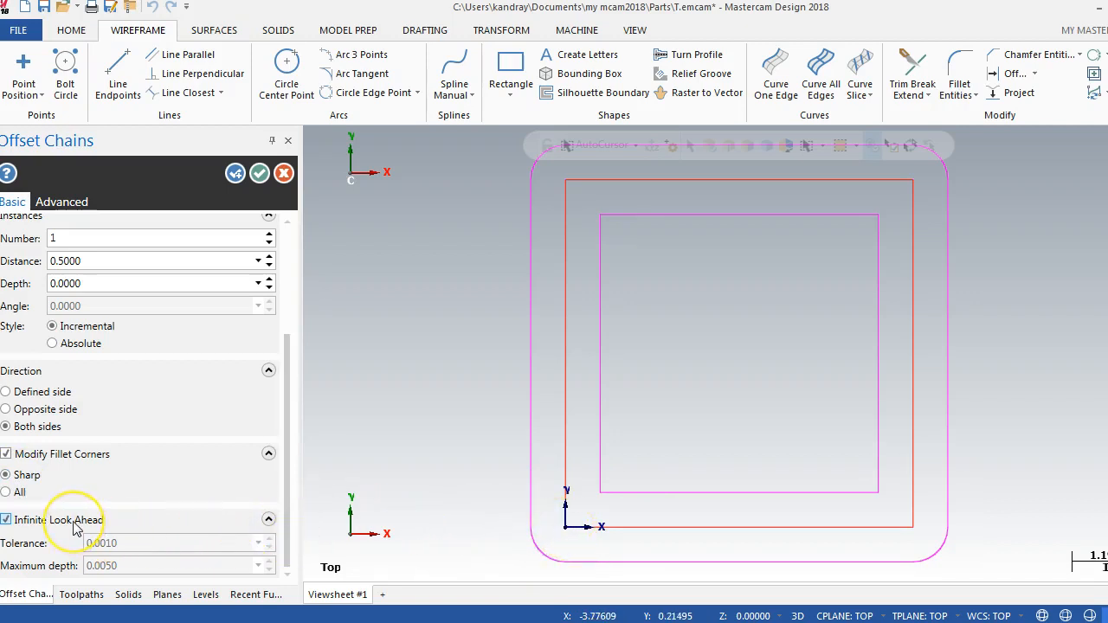
Step: Apply the 0.5 offset on both sides of the square and continue with another chain offset
{"action": "mouse_move", "coordinate": [76, 529]}
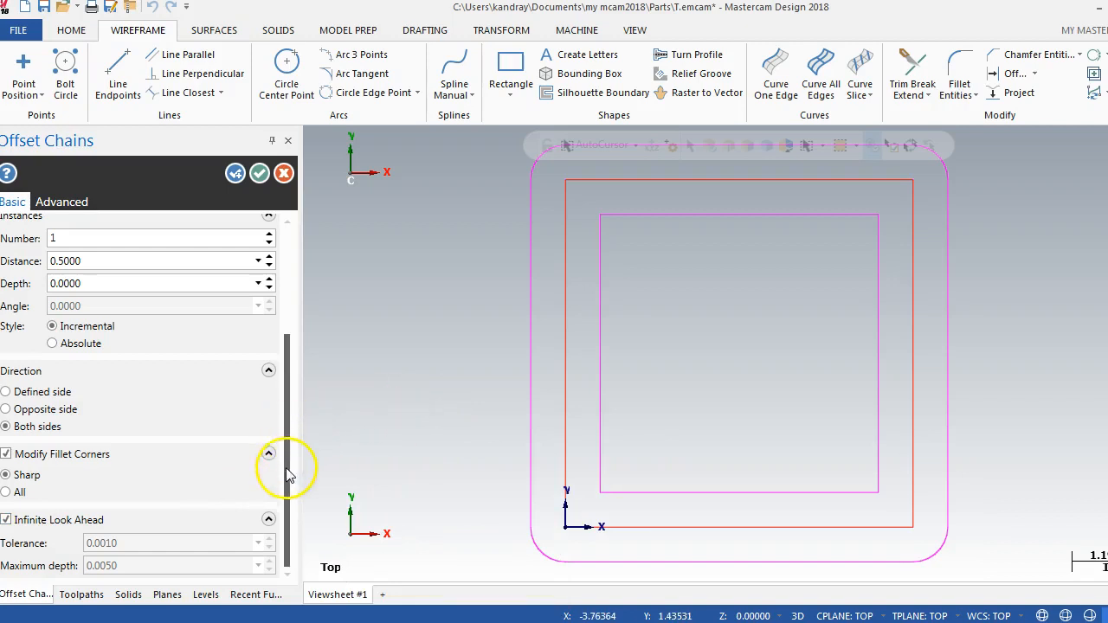
{"action": "left_click_drag", "start_coordinate": [289, 442], "coordinate": [292, 316]}
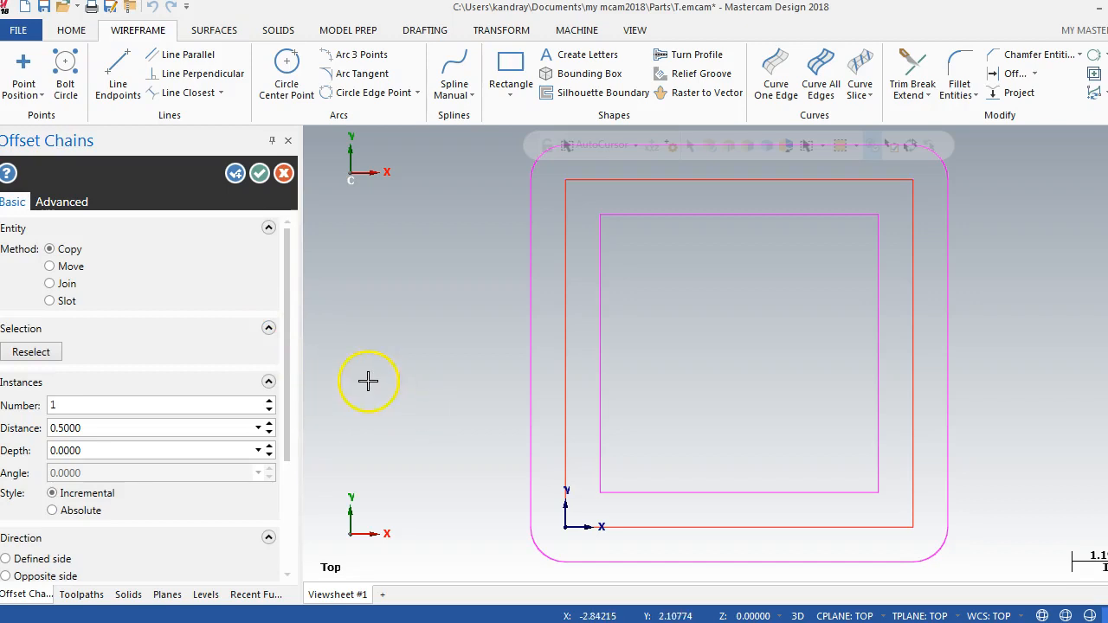
{"action": "left_click", "coordinate": [236, 175]}
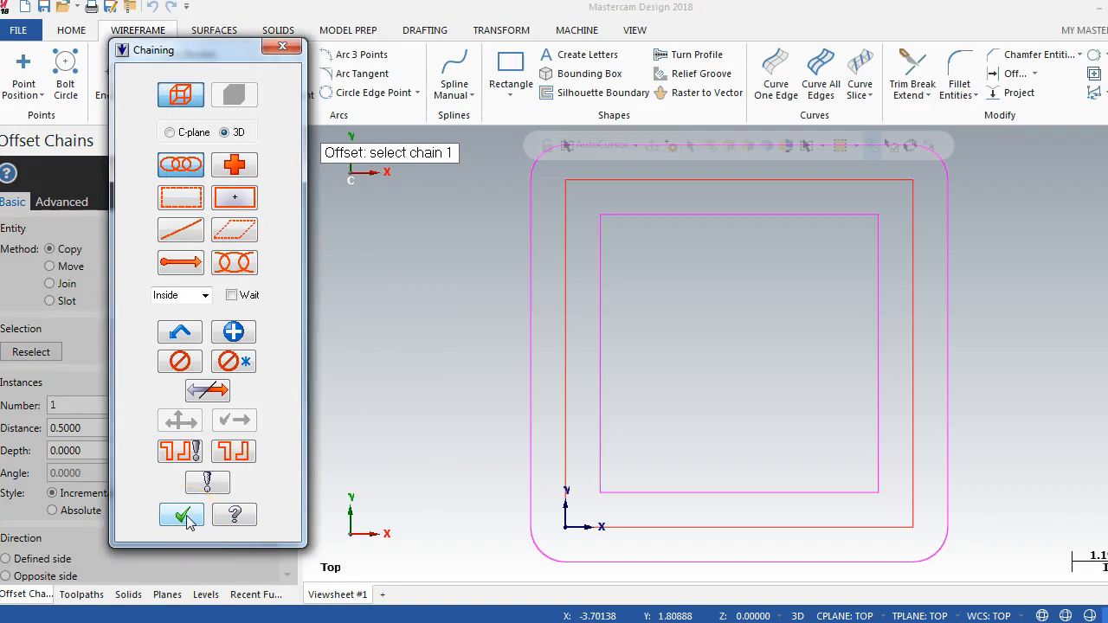
Step: Chain the outer rounded square from its left edge and offset one copy by 0.5 on the defined side
{"action": "left_click", "coordinate": [530, 446]}
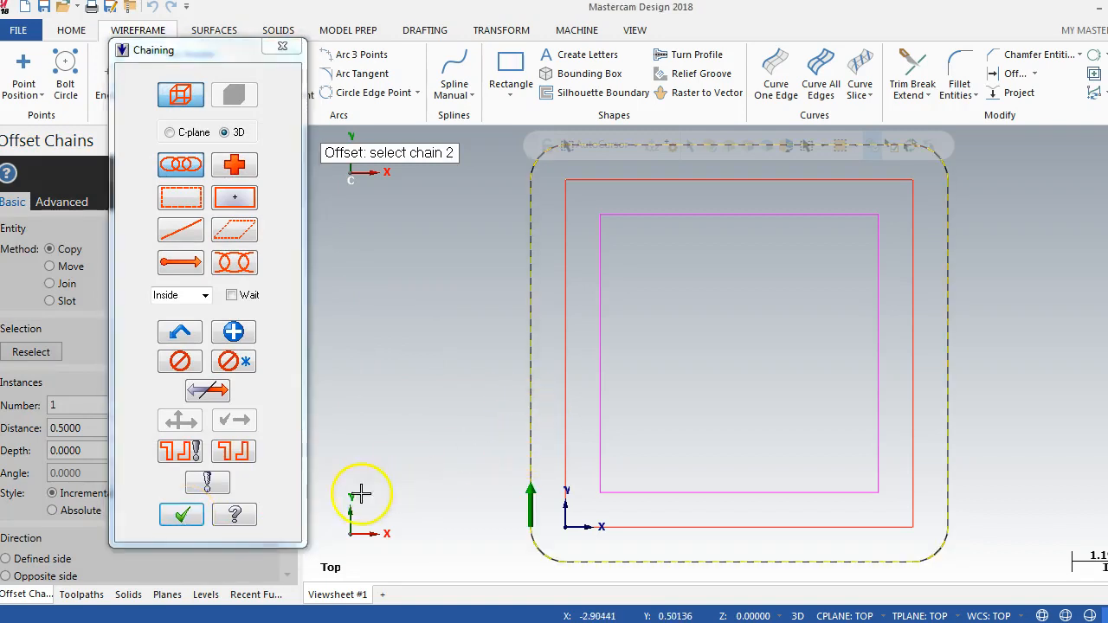
{"action": "left_click", "coordinate": [182, 514]}
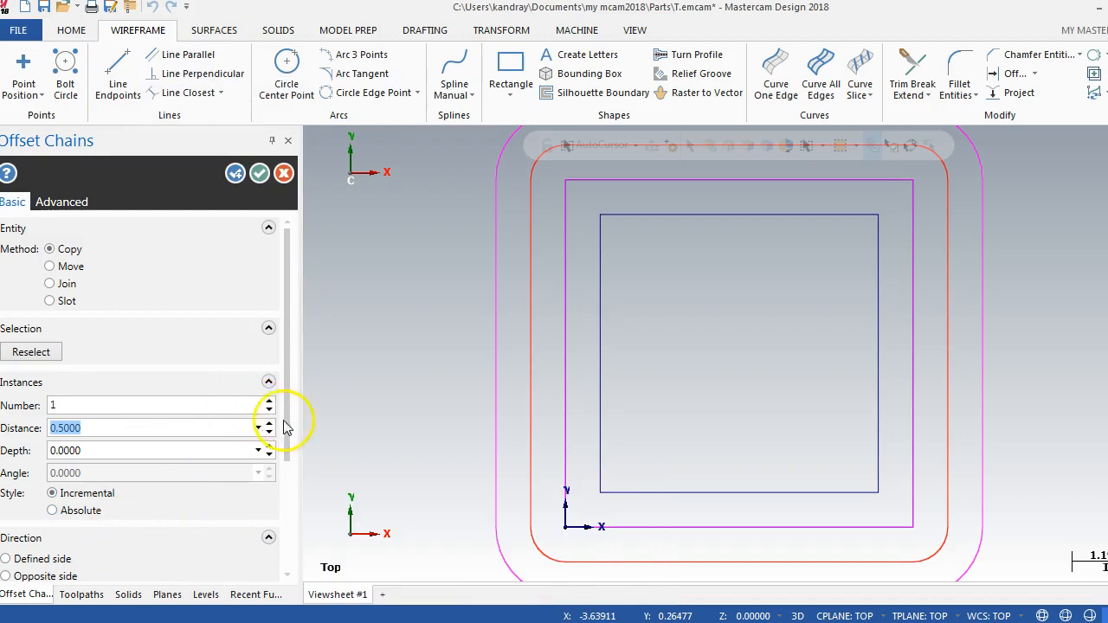
{"action": "left_click", "coordinate": [7, 558]}
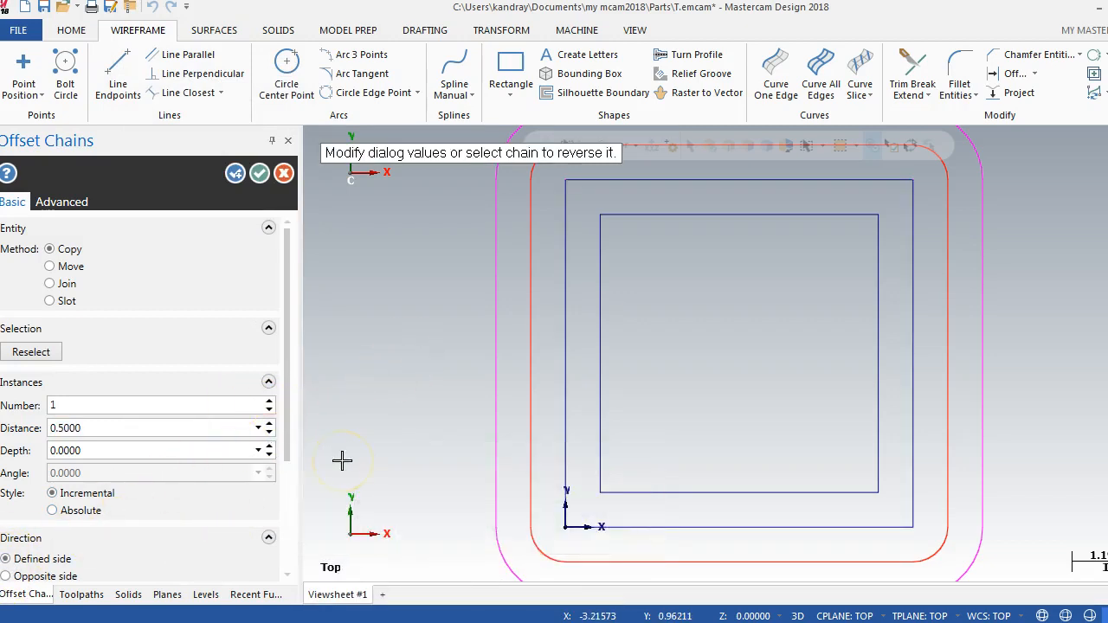
{"action": "left_click", "coordinate": [263, 176]}
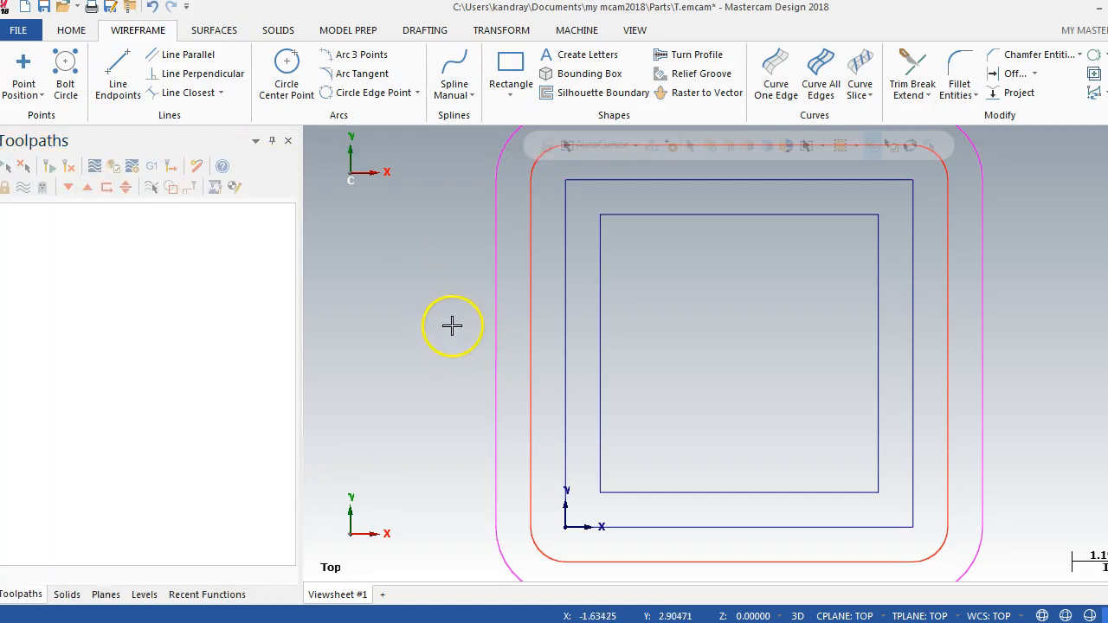
{"action": "left_click", "coordinate": [1032, 60]}
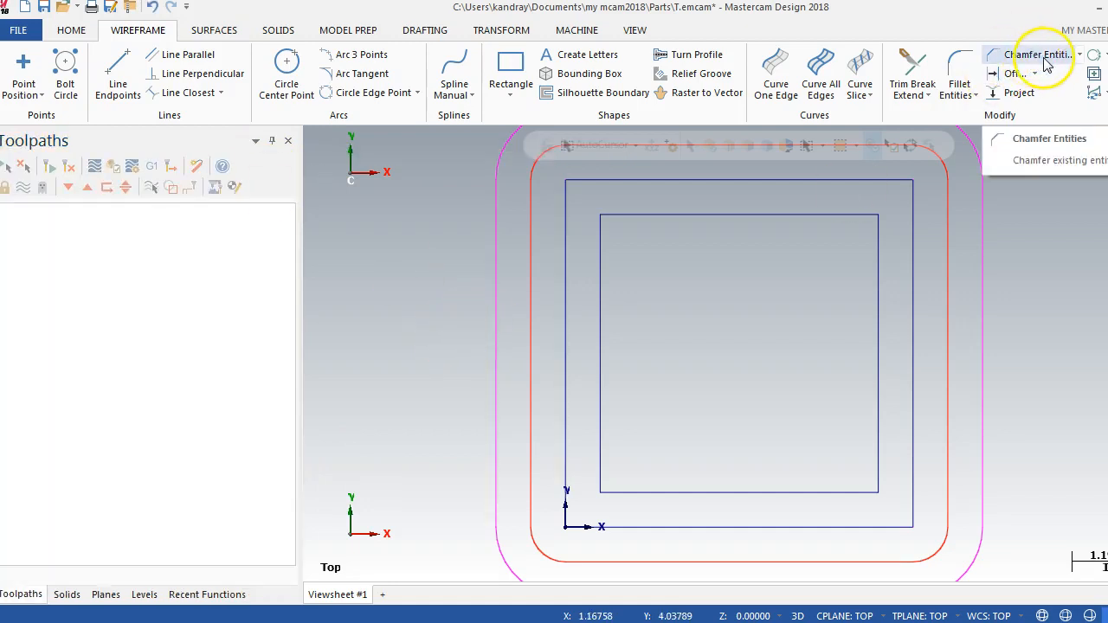
{"action": "left_click", "coordinate": [1045, 65]}
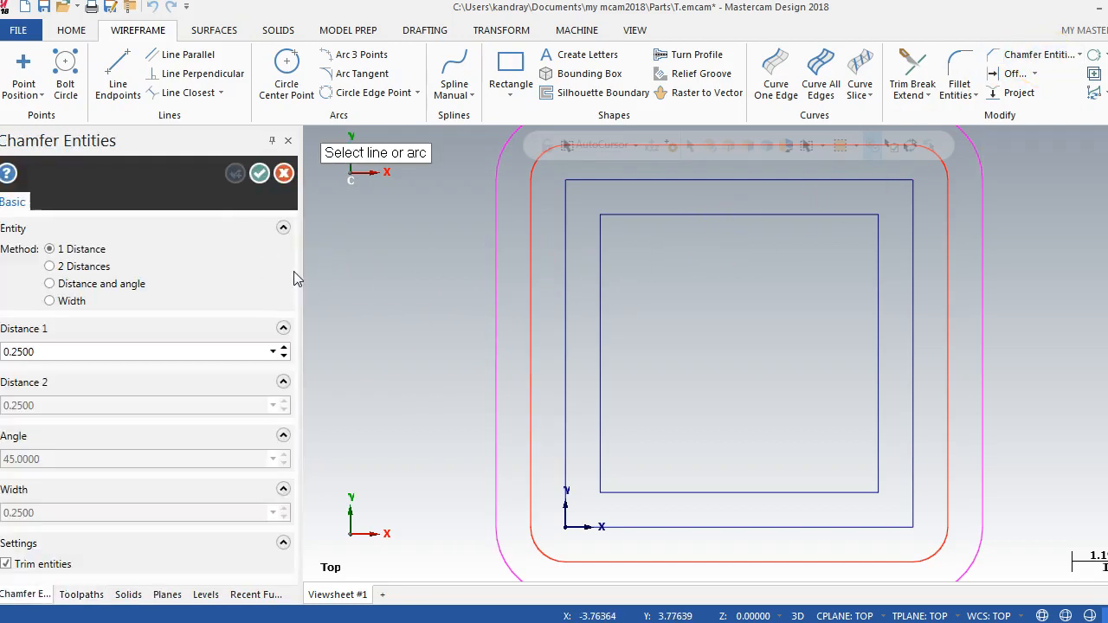
{"action": "left_click", "coordinate": [284, 175]}
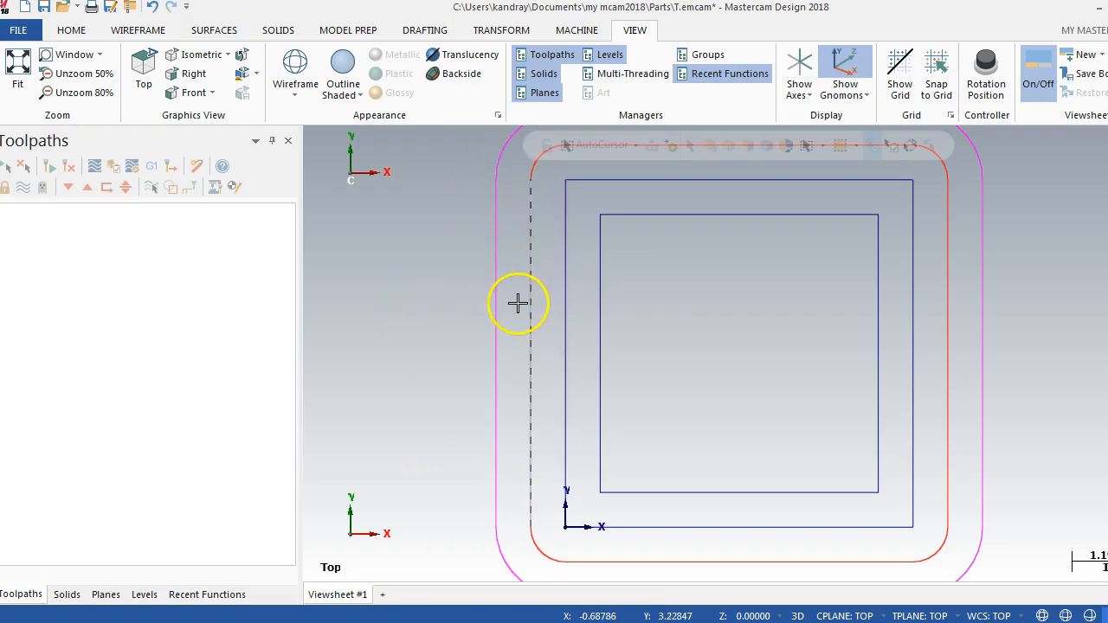
Step: Clear the group and result colors from all entities and fit the geometry to the view
{"action": "right_click", "coordinate": [428, 259]}
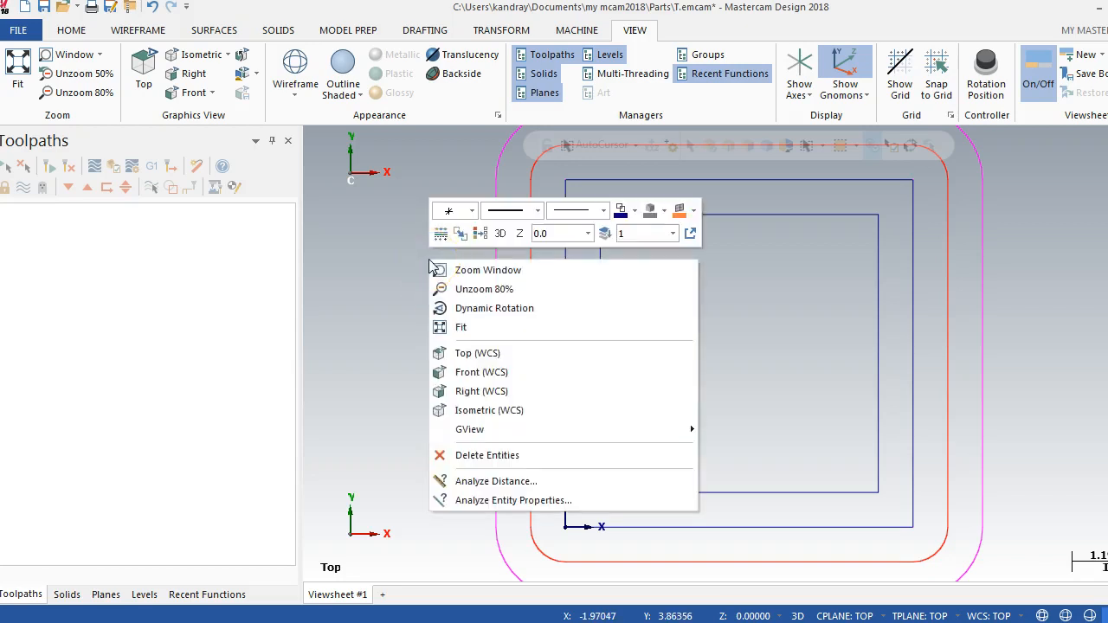
{"action": "left_click", "coordinate": [482, 234]}
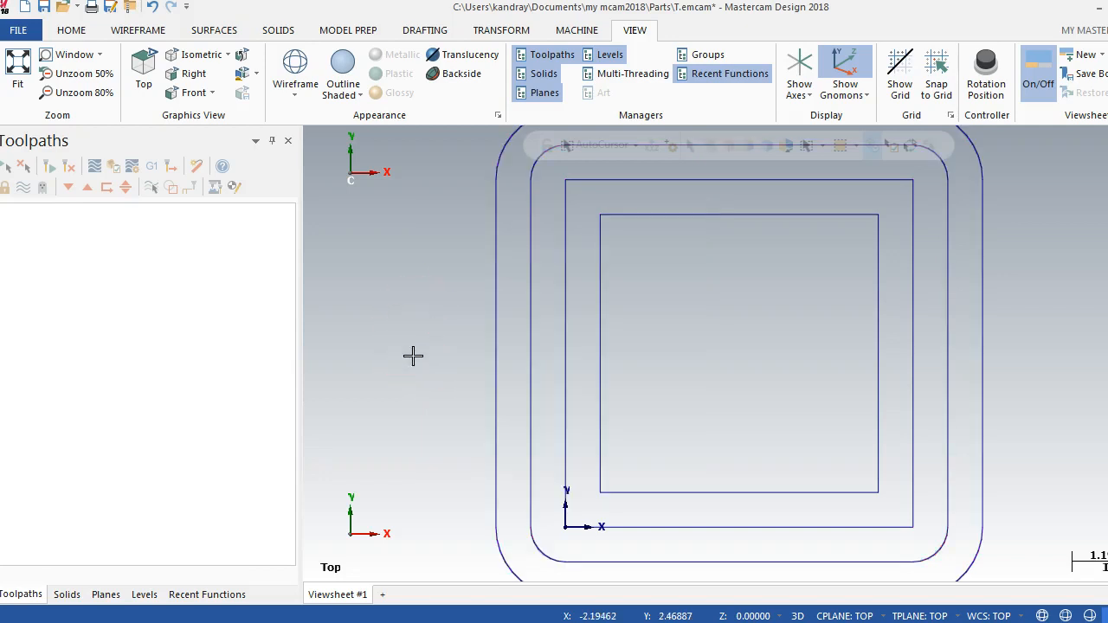
{"action": "key", "text": "alt+F1"}
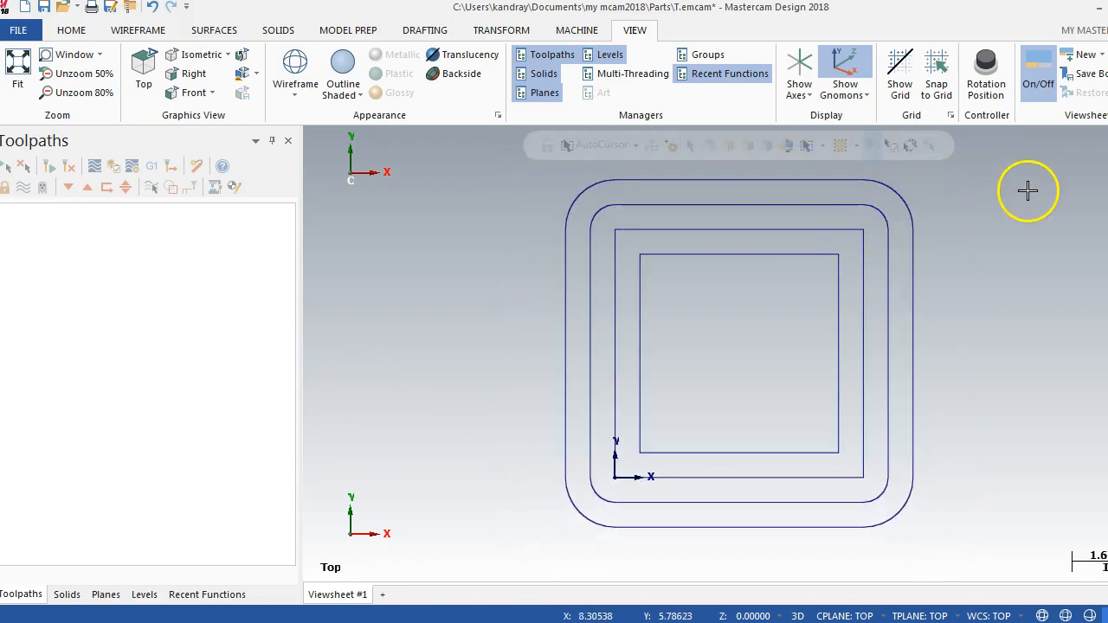
Step: Chamfer all four corners of the innermost square with the 1 Distance method at 0.25, trimming the entities
{"action": "left_click", "coordinate": [137, 30]}
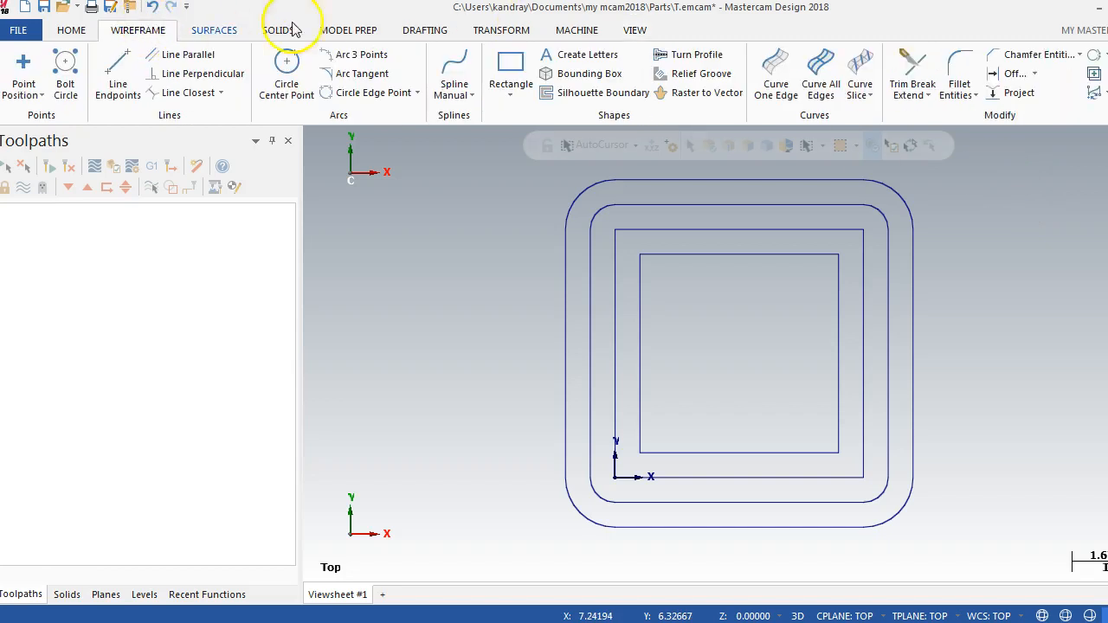
{"action": "left_click", "coordinate": [1017, 55]}
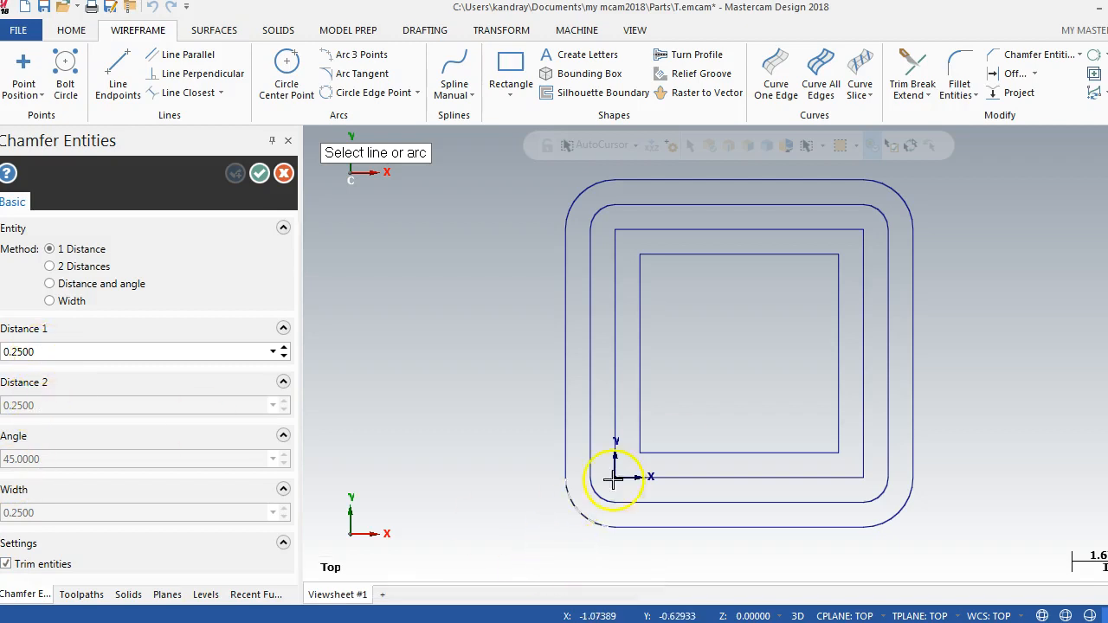
{"action": "left_click", "coordinate": [679, 452]}
{"action": "left_click", "coordinate": [649, 417]}
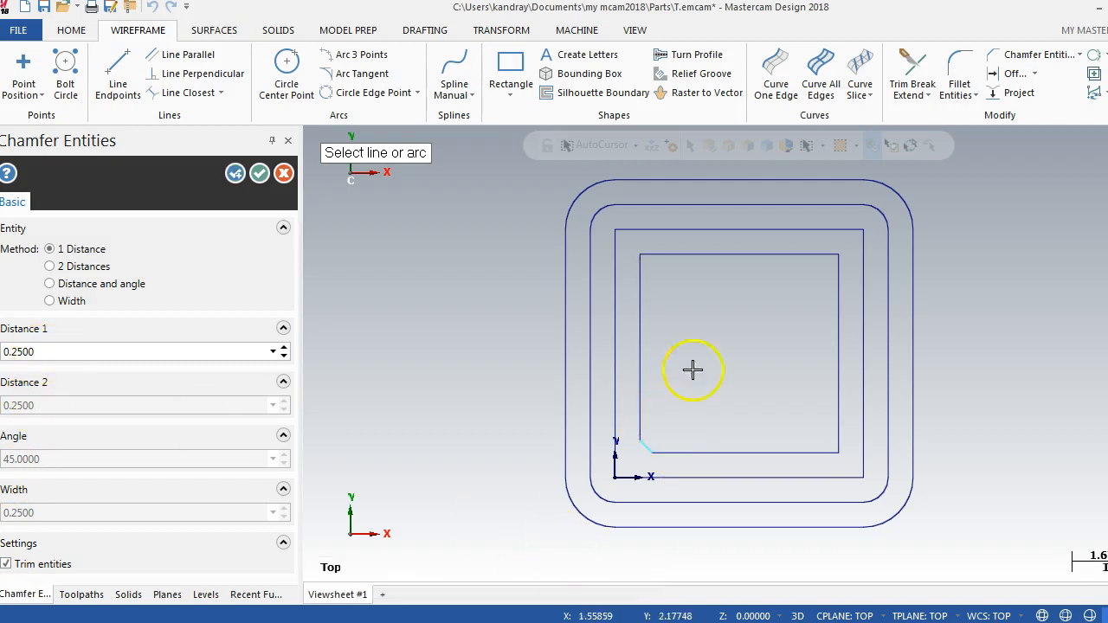
{"action": "left_click", "coordinate": [645, 287]}
{"action": "left_click", "coordinate": [681, 254]}
{"action": "left_click", "coordinate": [805, 259]}
{"action": "left_click", "coordinate": [837, 296]}
{"action": "left_click", "coordinate": [836, 407]}
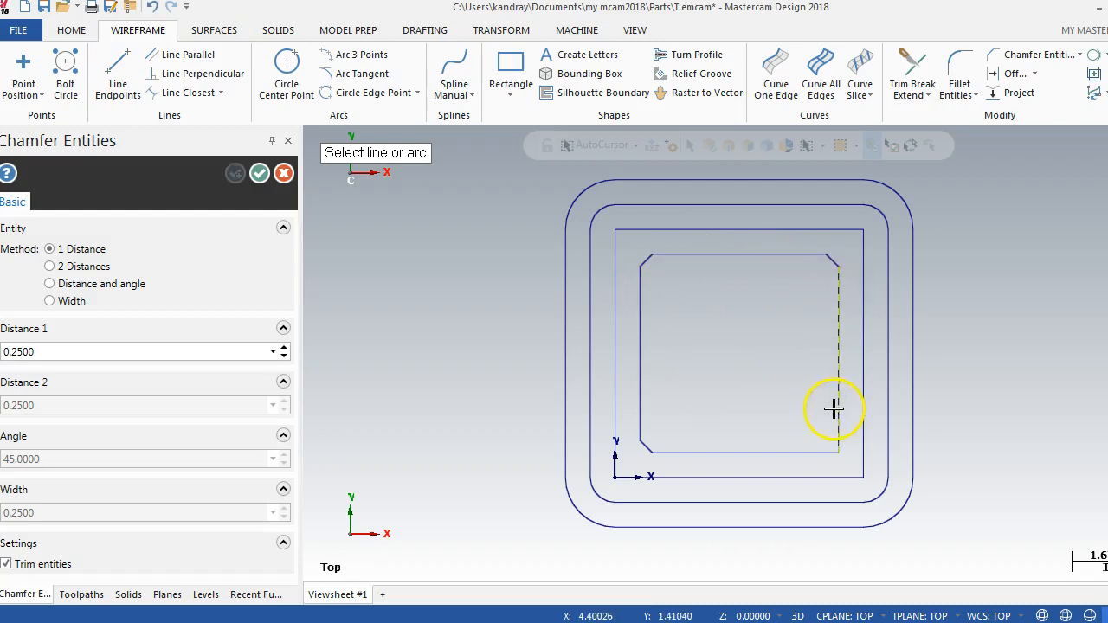
{"action": "left_click", "coordinate": [815, 445]}
Step: Set the innermost square's lower-right chamfer to a distance of 0.5 without trimming the entities
{"action": "double_click", "coordinate": [120, 353]}
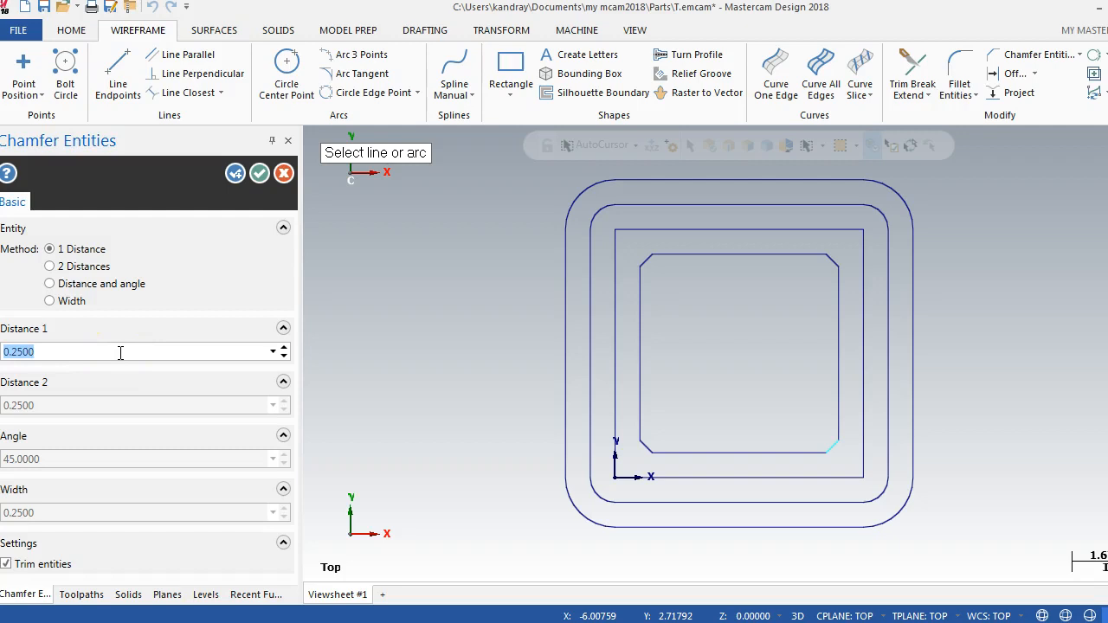
{"action": "key", "text": "Return"}
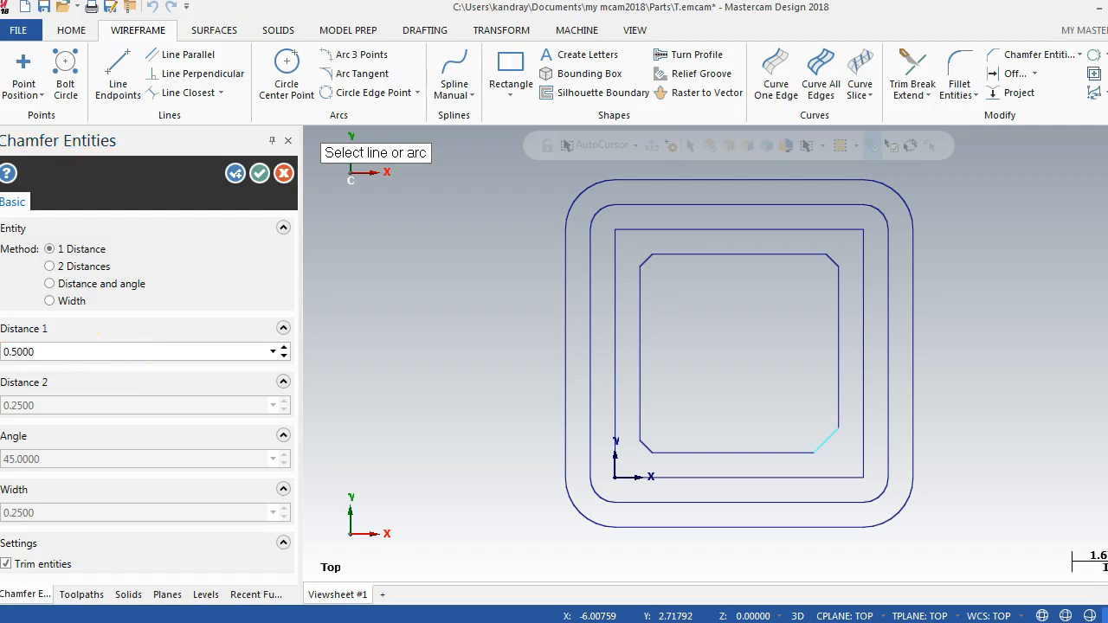
{"action": "left_click", "coordinate": [826, 422]}
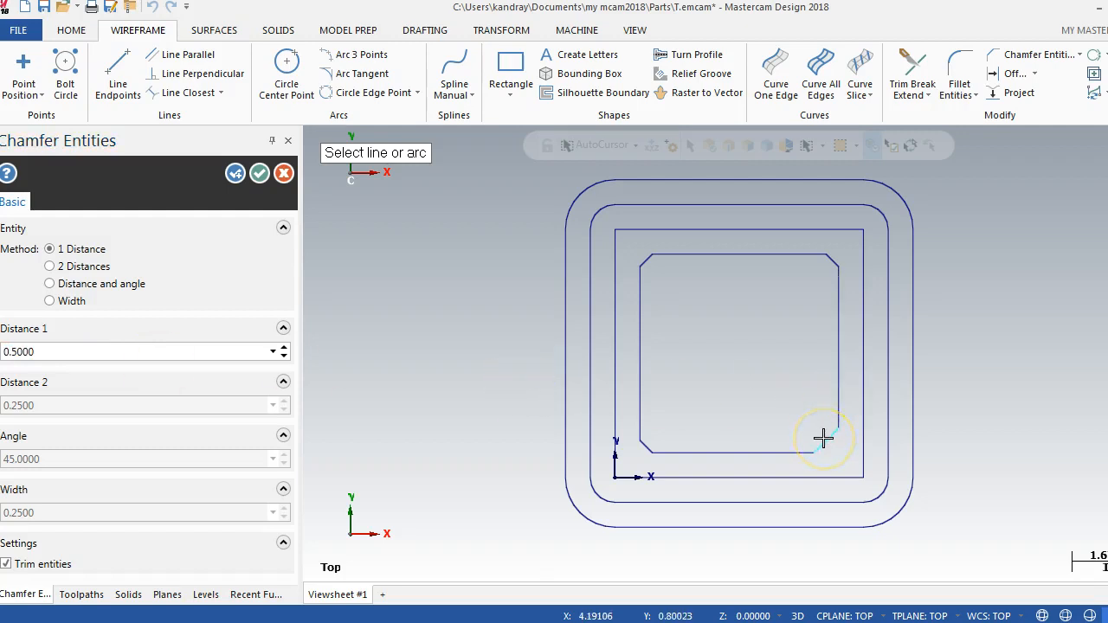
{"action": "left_click", "coordinate": [6, 563]}
{"action": "left_click", "coordinate": [6, 564]}
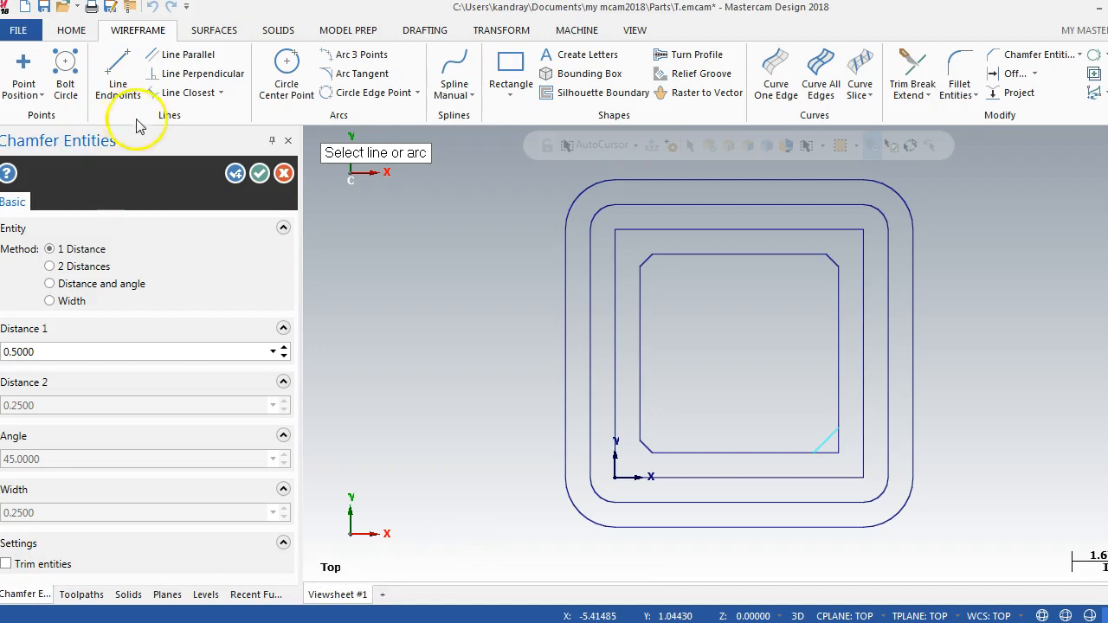
{"action": "left_click", "coordinate": [258, 174]}
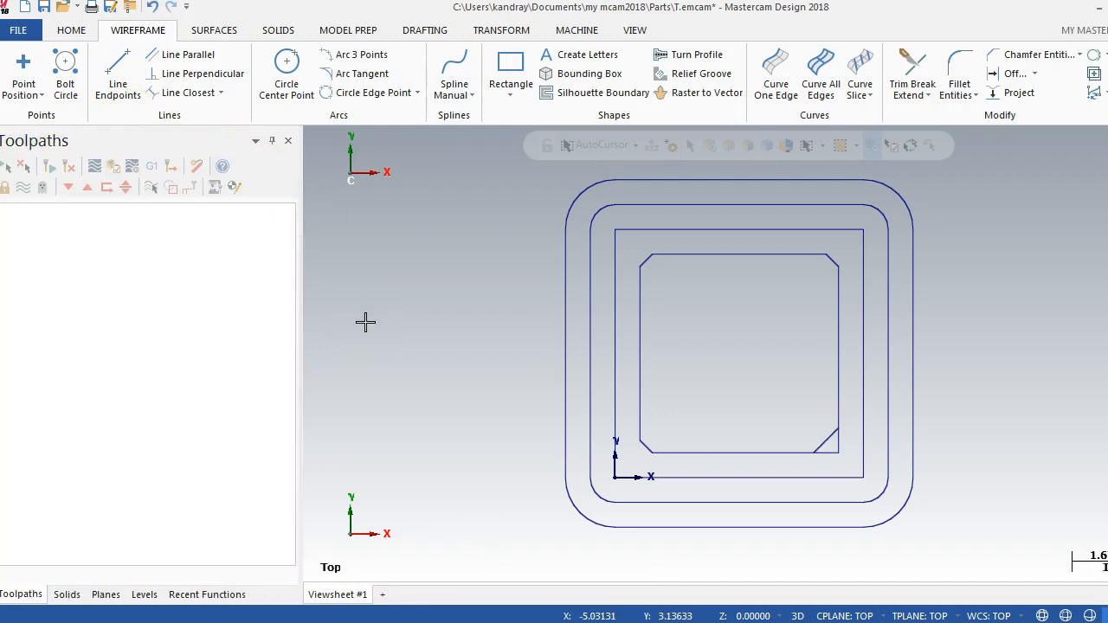
Step: Fillet all four corners of the original square with the Normal method at radius 0.25, trimming the entities
{"action": "left_click", "coordinate": [961, 71]}
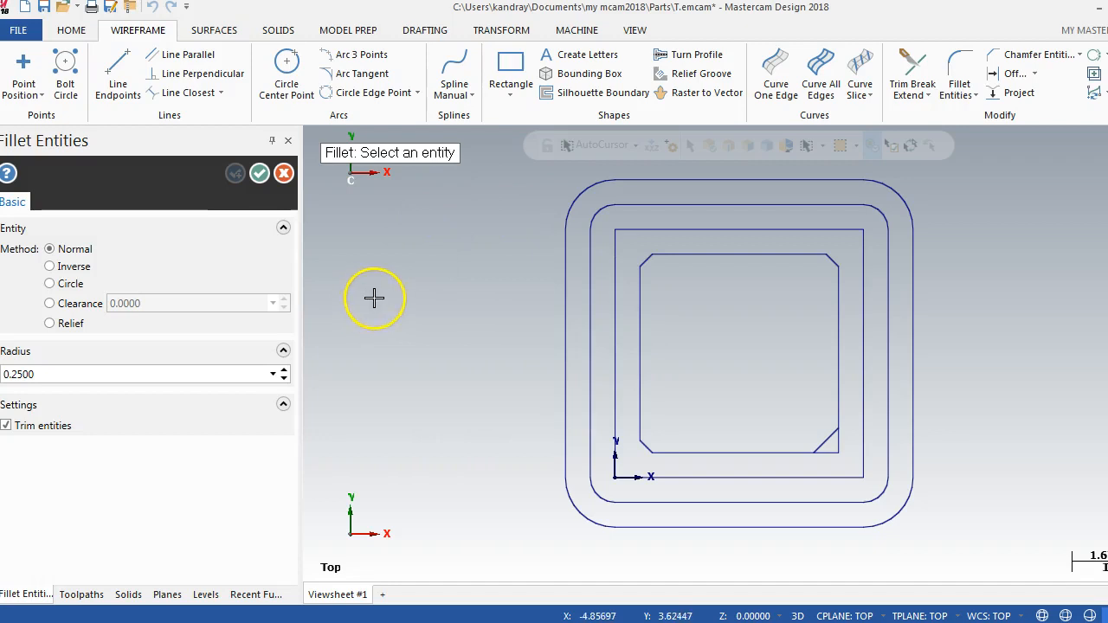
{"action": "left_click", "coordinate": [614, 257]}
{"action": "left_click", "coordinate": [718, 230]}
{"action": "left_click", "coordinate": [775, 229]}
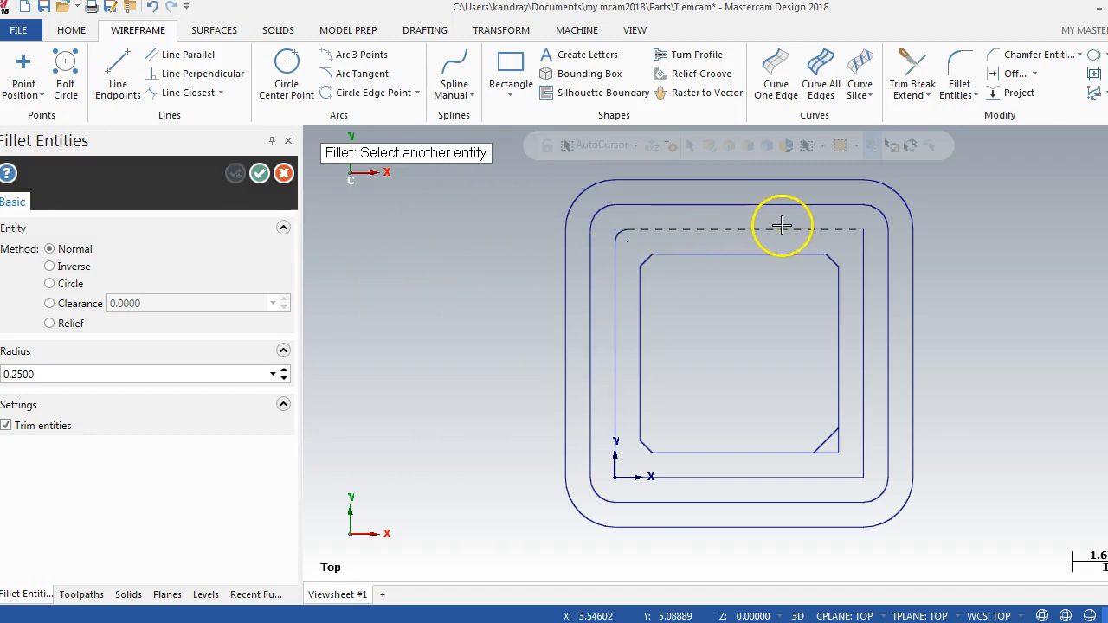
{"action": "left_click", "coordinate": [860, 249]}
{"action": "left_click", "coordinate": [864, 396]}
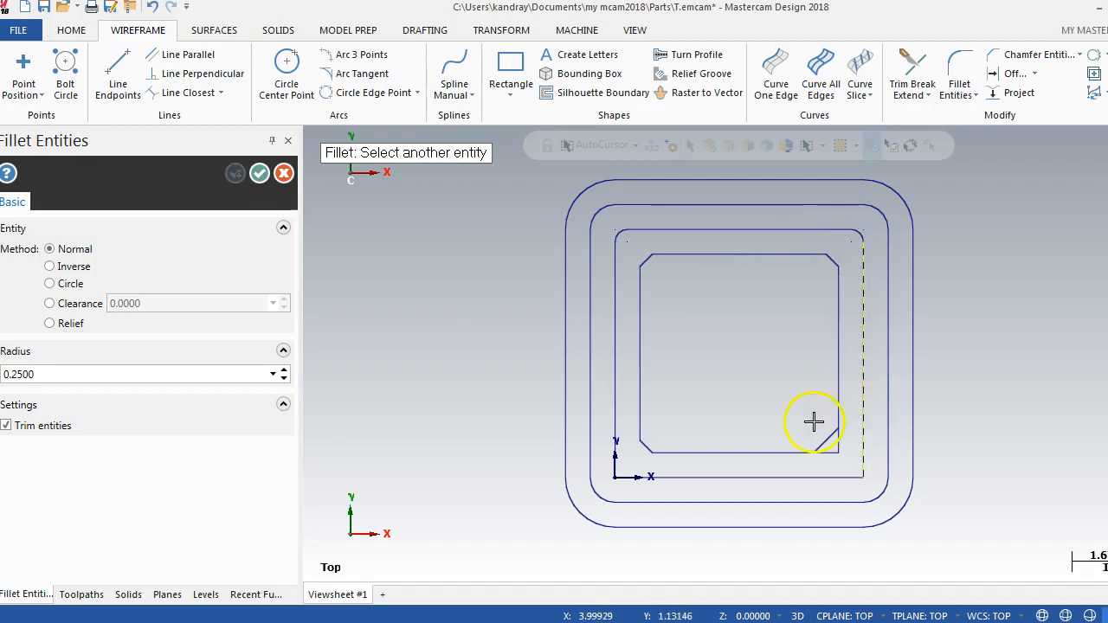
{"action": "left_click", "coordinate": [802, 481]}
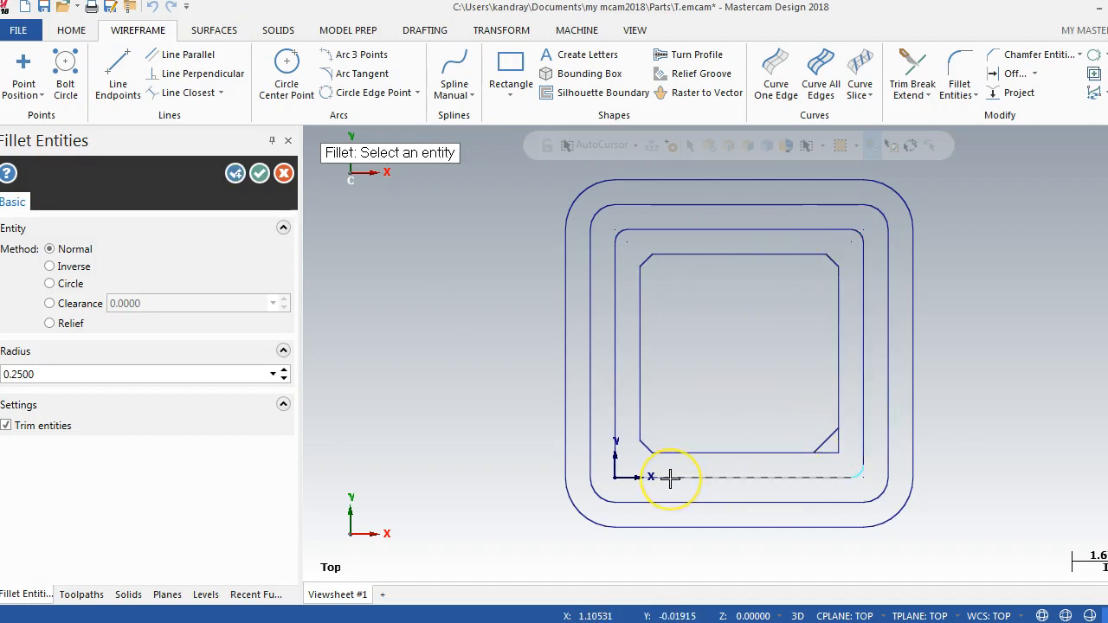
{"action": "left_click", "coordinate": [668, 476]}
{"action": "left_click", "coordinate": [617, 413]}
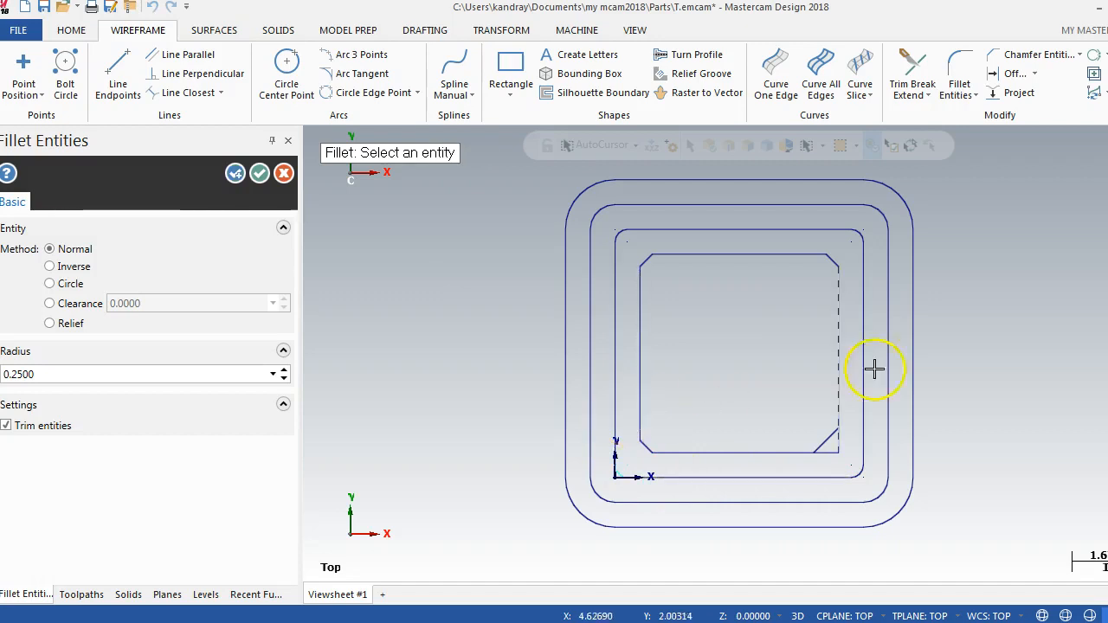
{"action": "left_click", "coordinate": [259, 174]}
{"action": "left_click", "coordinate": [976, 95]}
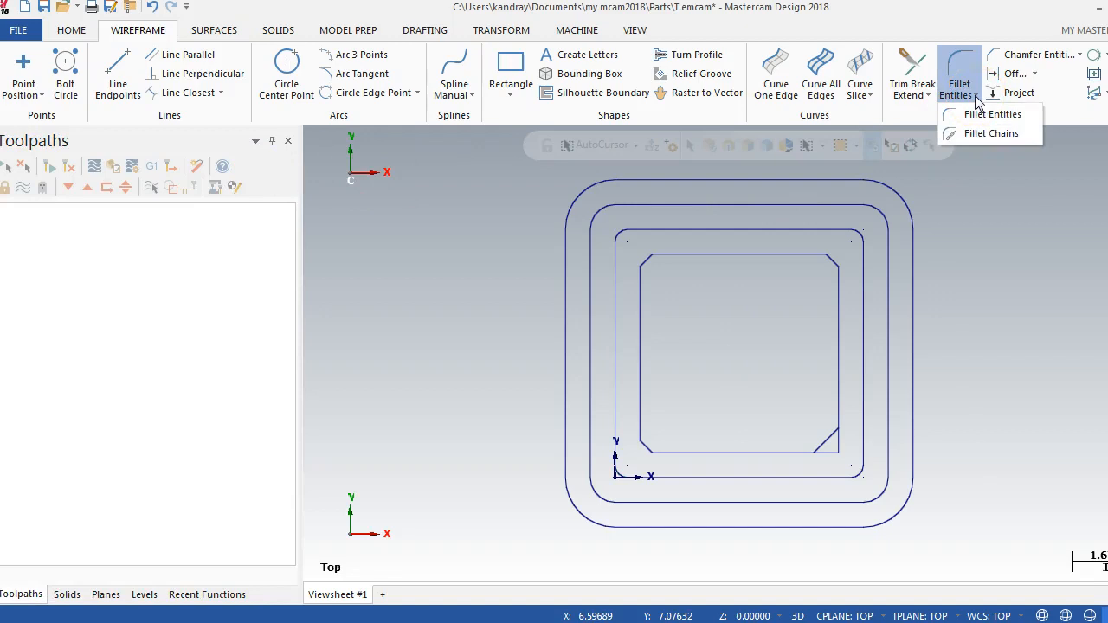
{"action": "left_click", "coordinate": [1077, 55]}
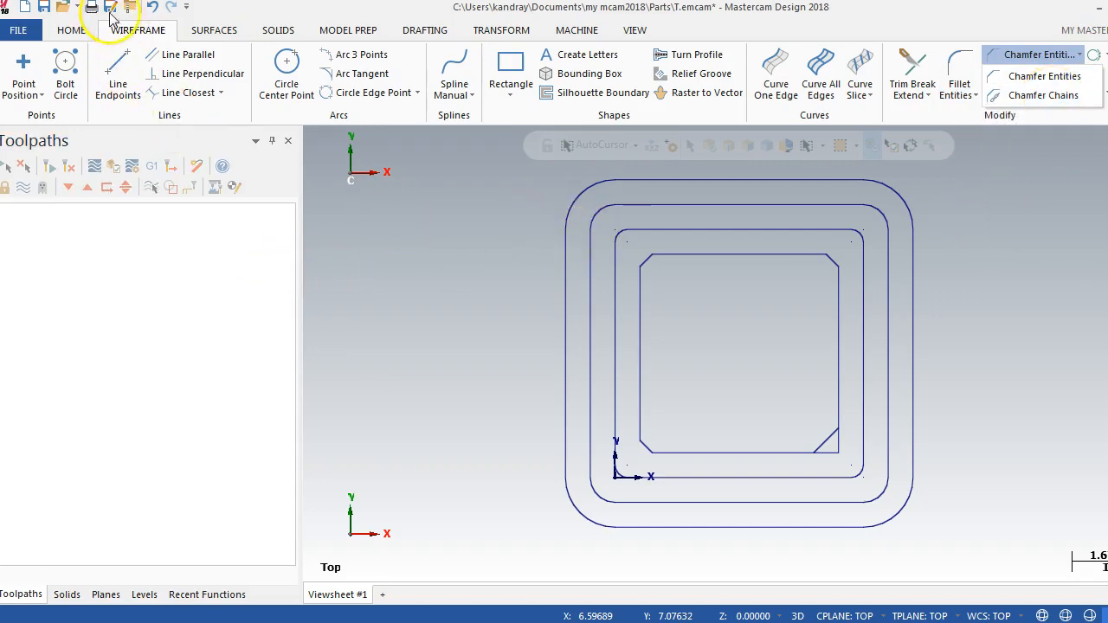
Step: Undo the fillets, chamfers and chain offsets, and redo the first offset on both sides of the original square
{"action": "left_click", "coordinate": [152, 9]}
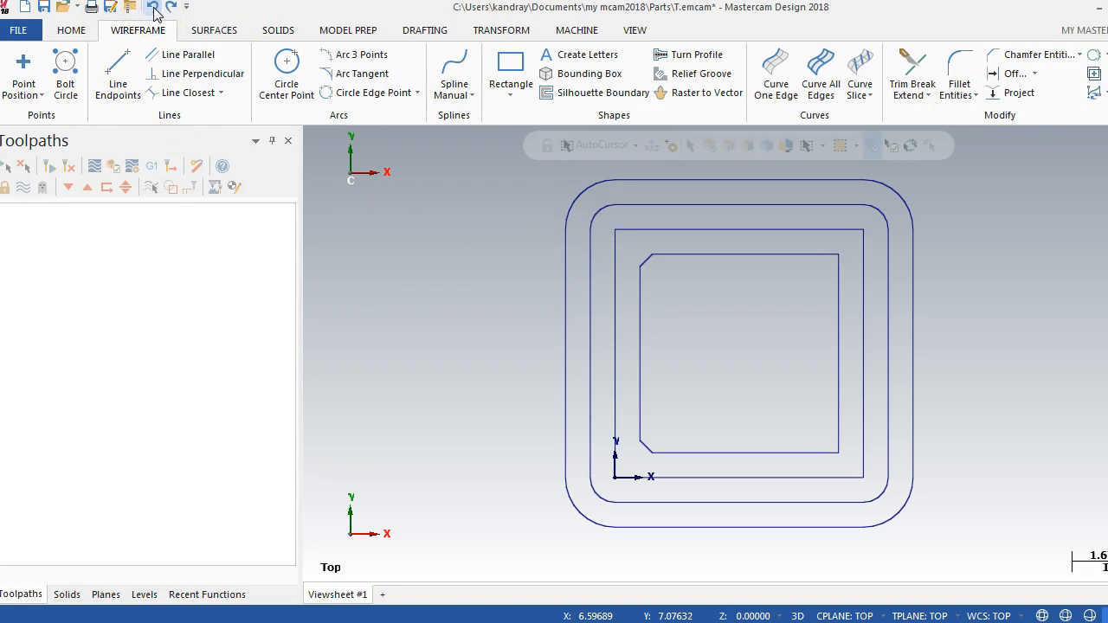
{"action": "left_click", "coordinate": [153, 7]}
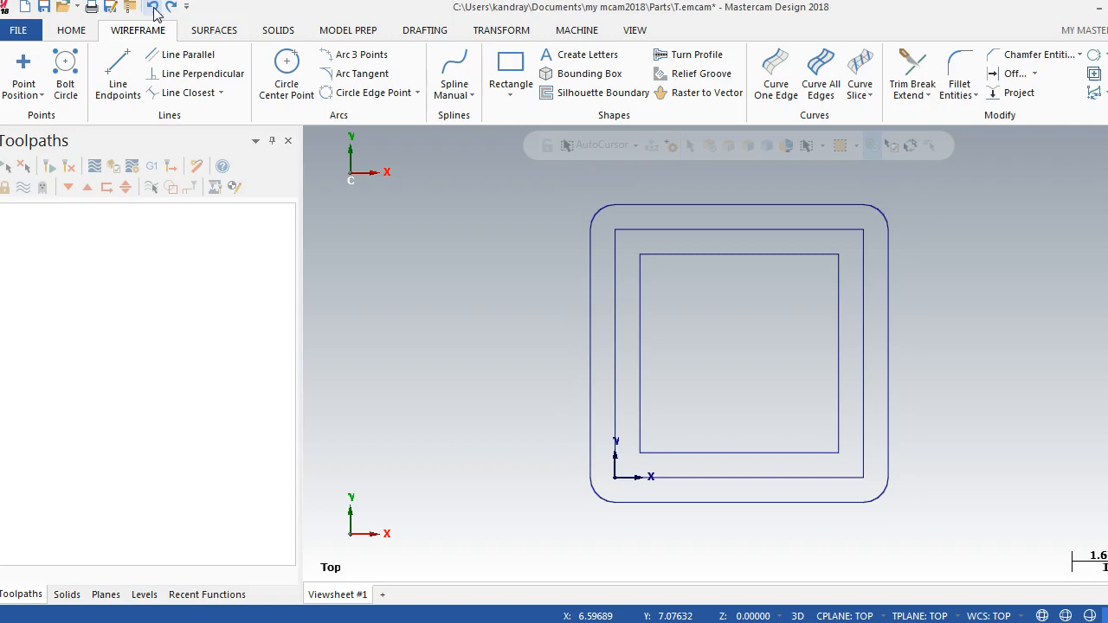
{"action": "left_click", "coordinate": [153, 8]}
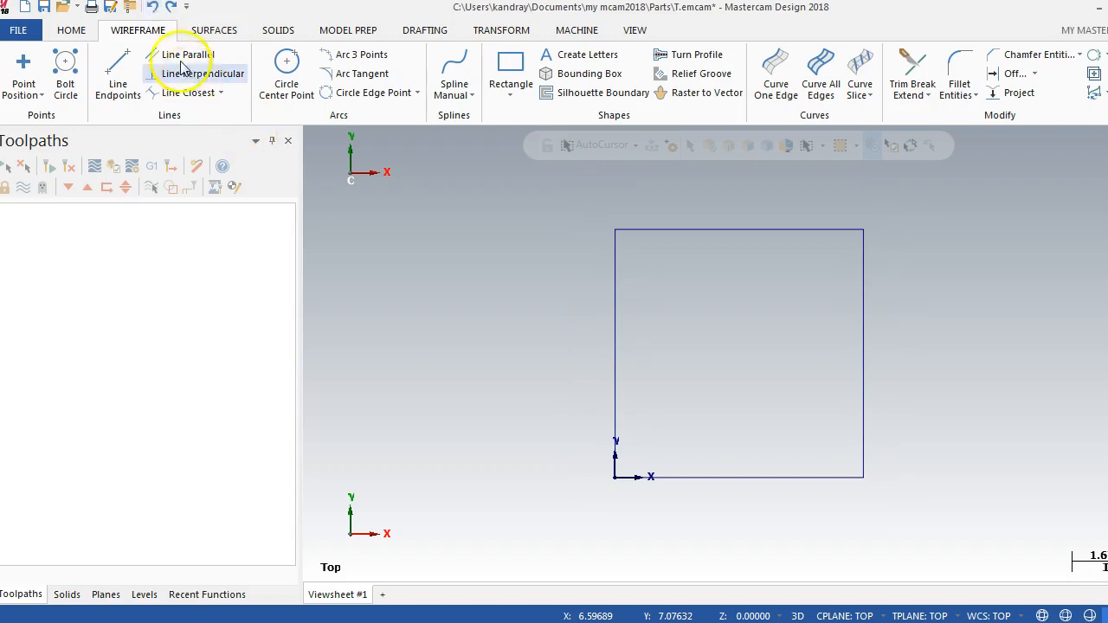
{"action": "left_click", "coordinate": [171, 9]}
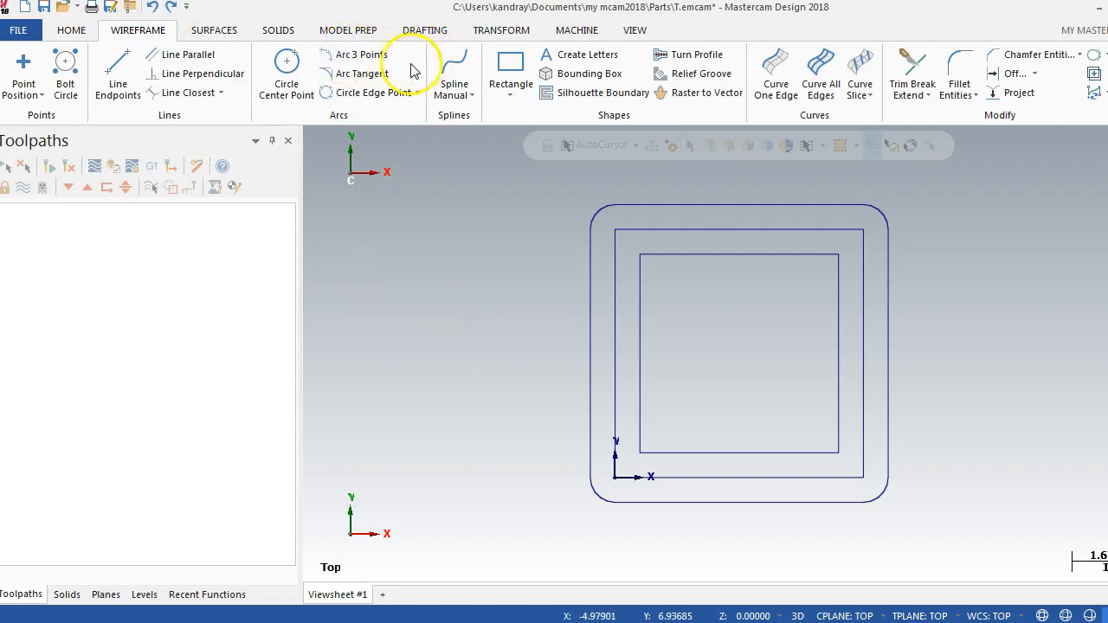
Step: Chamfer the innermost square as a chain with the Distance method at 0.375, trimming the entities
{"action": "left_click", "coordinate": [1079, 54]}
{"action": "left_click", "coordinate": [1044, 96]}
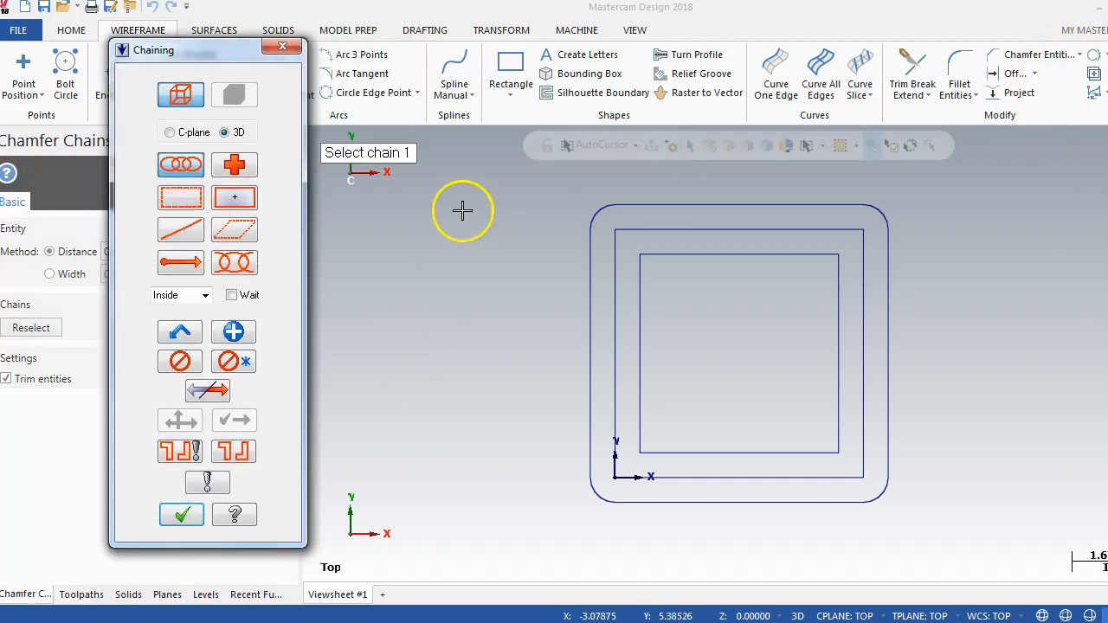
{"action": "left_click", "coordinate": [637, 424]}
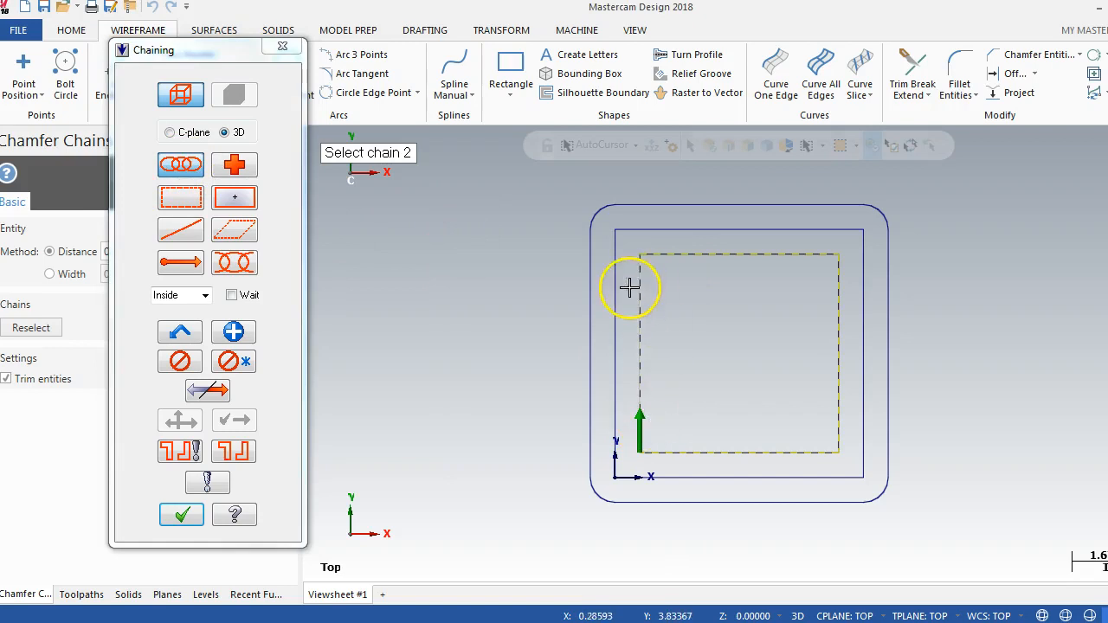
{"action": "left_click", "coordinate": [179, 517]}
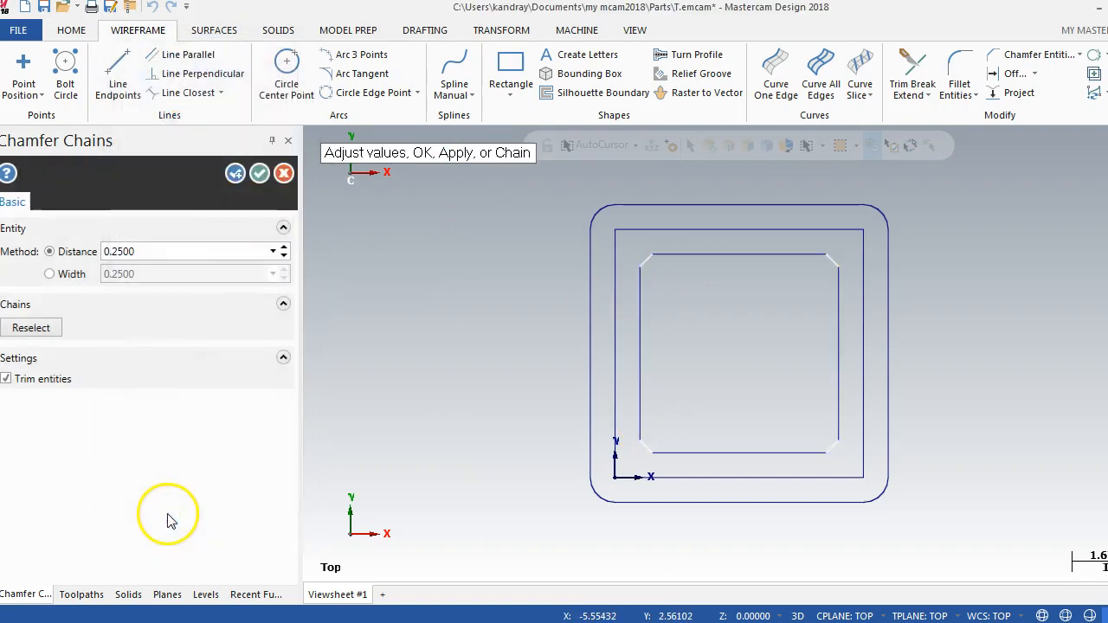
{"action": "double_click", "coordinate": [143, 252]}
{"action": "key", "text": "BackSpace"}
{"action": "type", "text": ".375"}
{"action": "key", "text": "Return"}
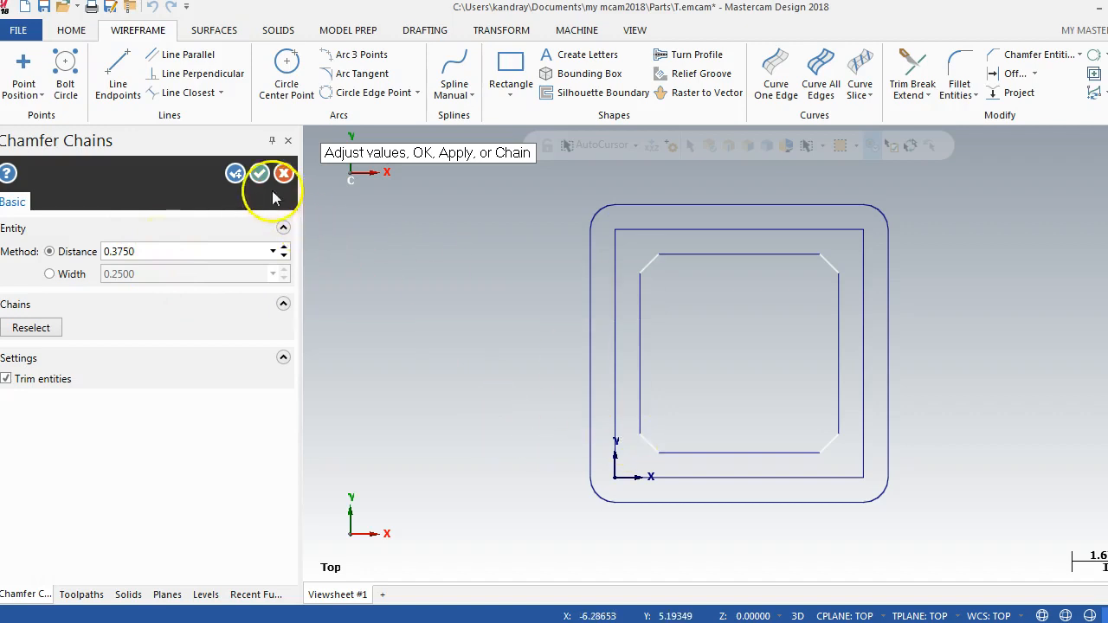
{"action": "left_click", "coordinate": [235, 174]}
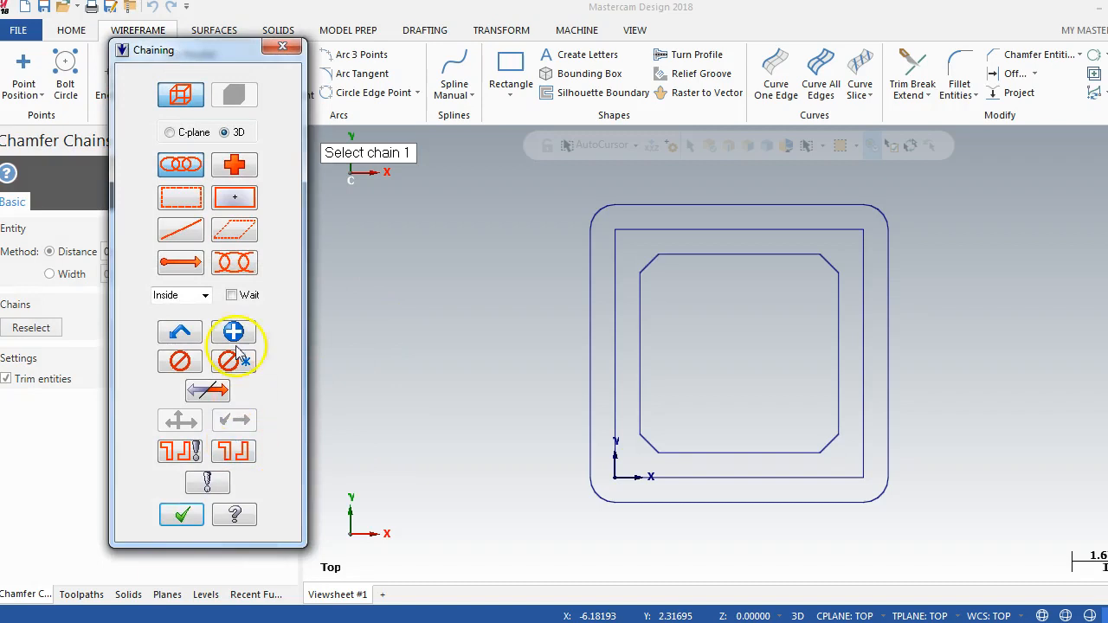
{"action": "left_click", "coordinate": [282, 46]}
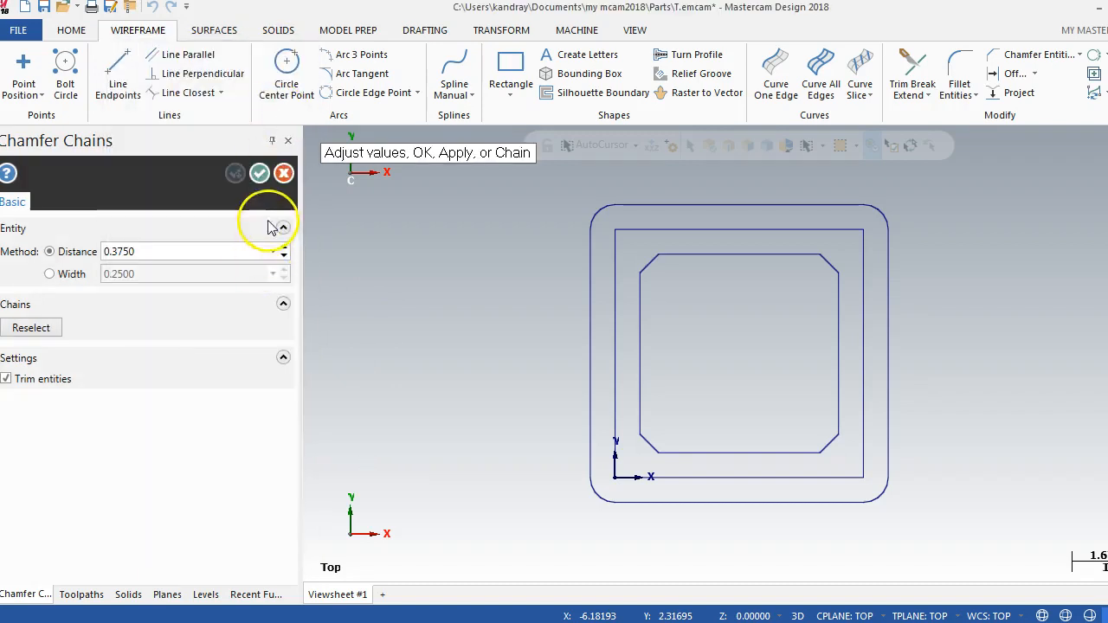
{"action": "left_click", "coordinate": [283, 173]}
Step: Fillet the middle square as a chain with the Normal method at radius 1.0, rounding all corners and trimming the entities
{"action": "left_click", "coordinate": [971, 95]}
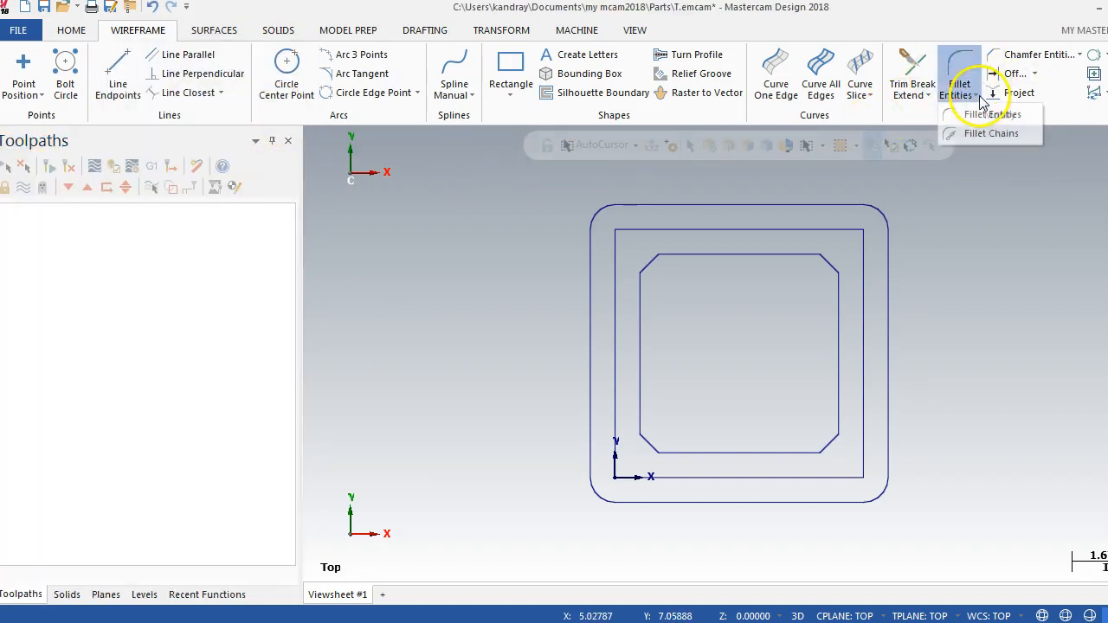
{"action": "left_click", "coordinate": [978, 133]}
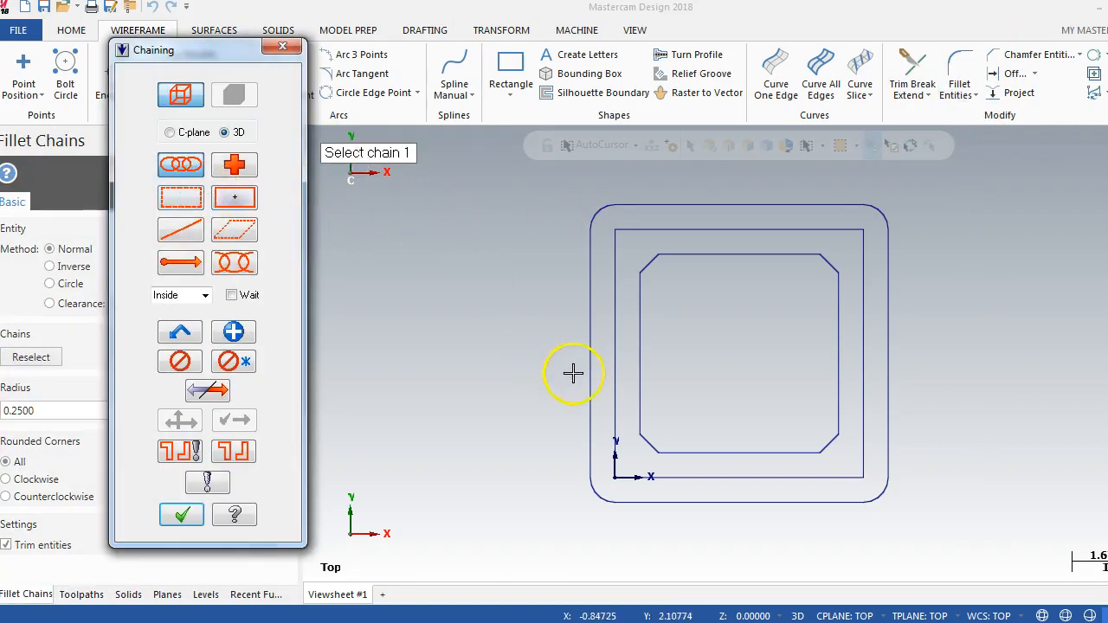
{"action": "left_click", "coordinate": [616, 408]}
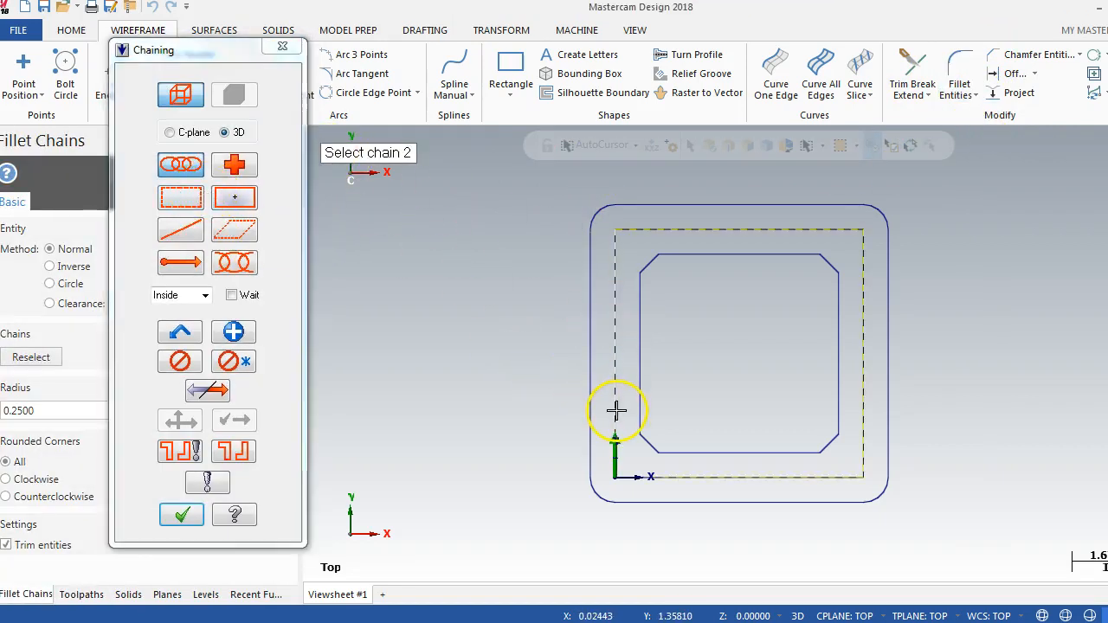
{"action": "left_click", "coordinate": [181, 514]}
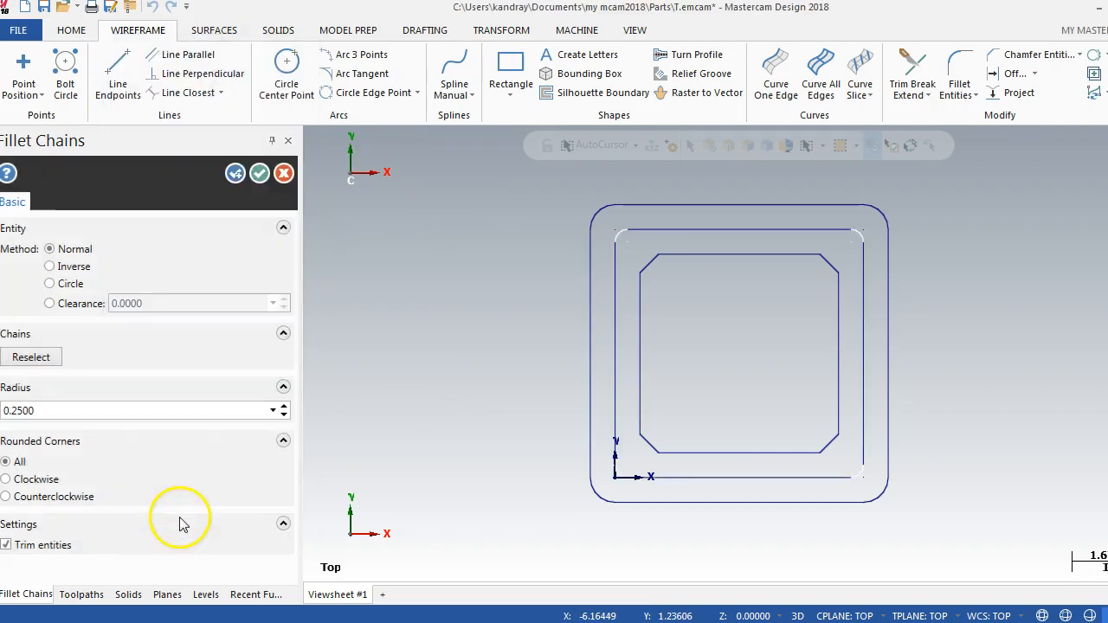
{"action": "left_click", "coordinate": [54, 414]}
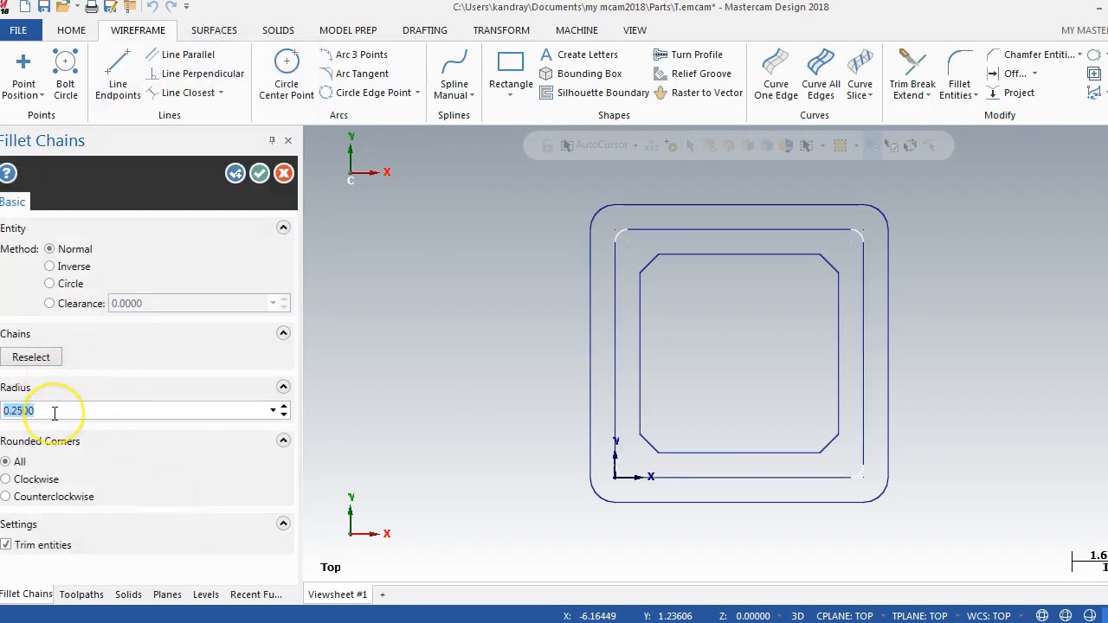
{"action": "key", "text": "Return"}
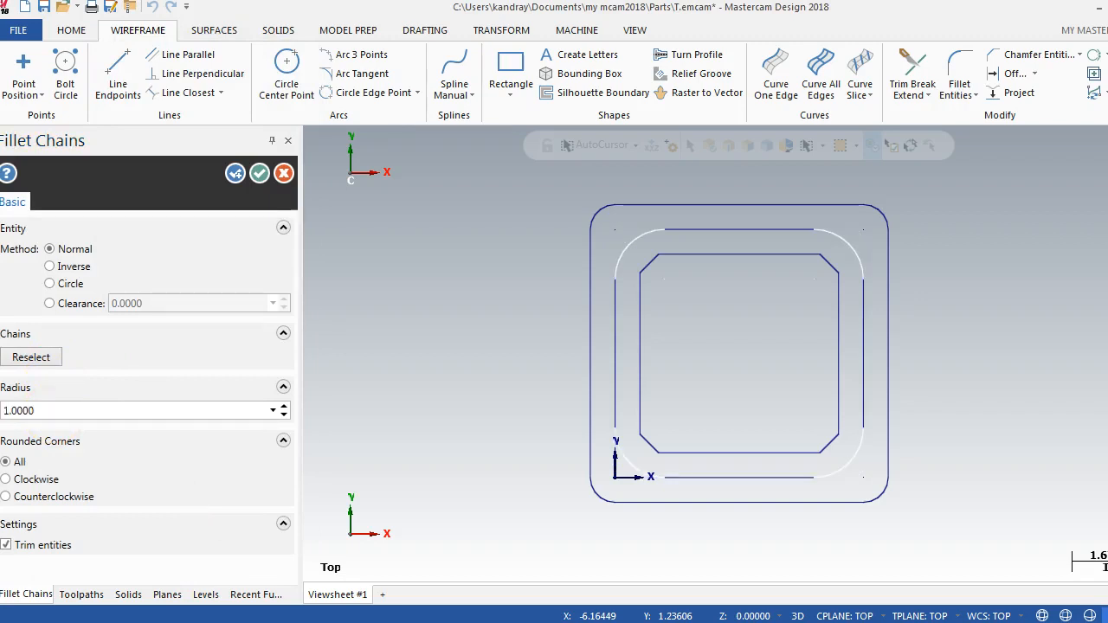
{"action": "left_click", "coordinate": [259, 173]}
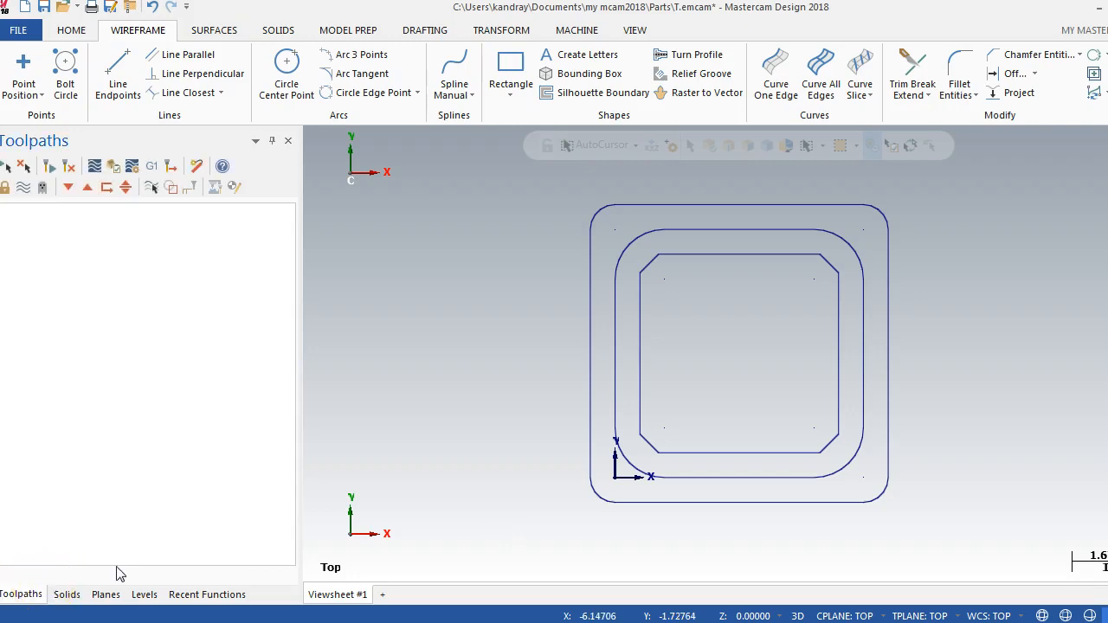
Step: Start a new part file without saving the changes to T.emcam, returning to Mastercam from the reference drawing
{"action": "left_click", "coordinate": [25, 7]}
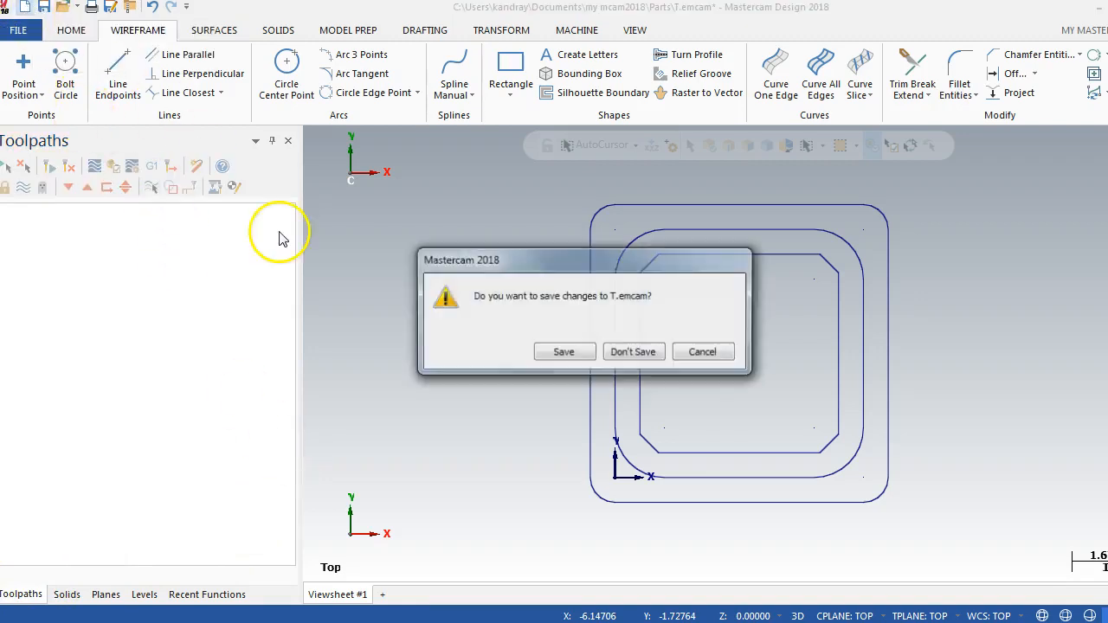
{"action": "left_click", "coordinate": [634, 353]}
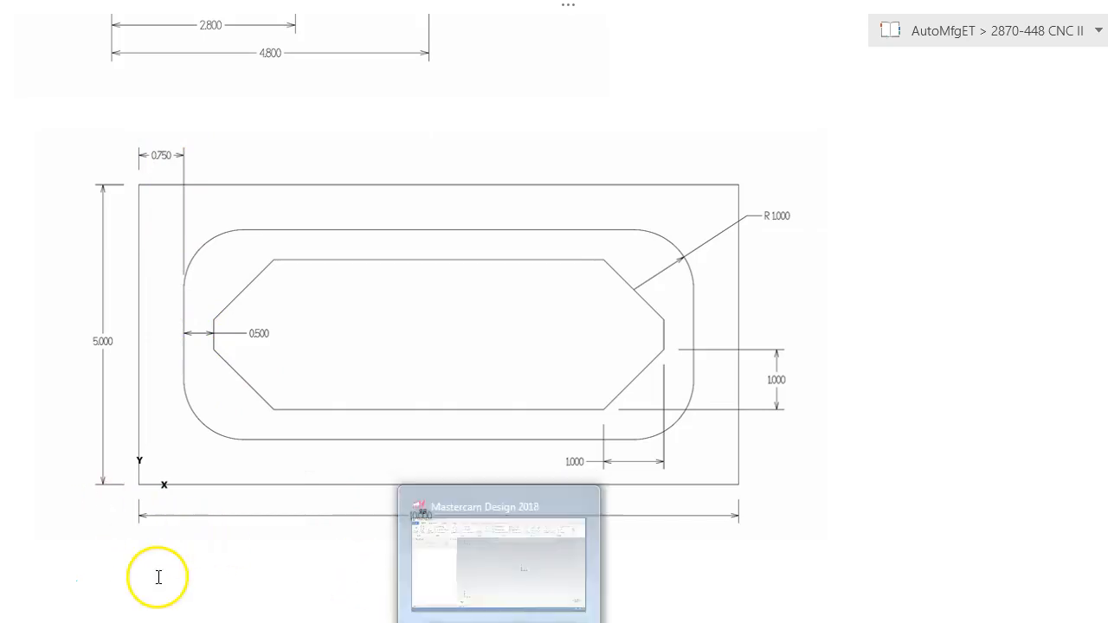
{"action": "left_click", "coordinate": [554, 619]}
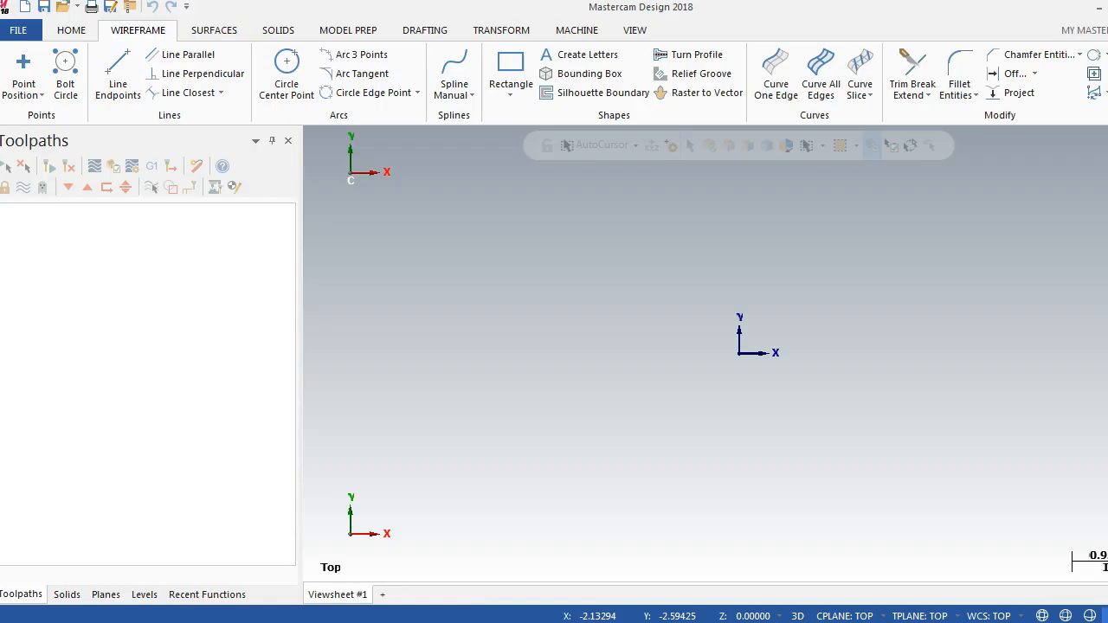
Step: Draw a rectangle 10 wide and 5 high with its lower-left corner at the origin
{"action": "left_click", "coordinate": [509, 73]}
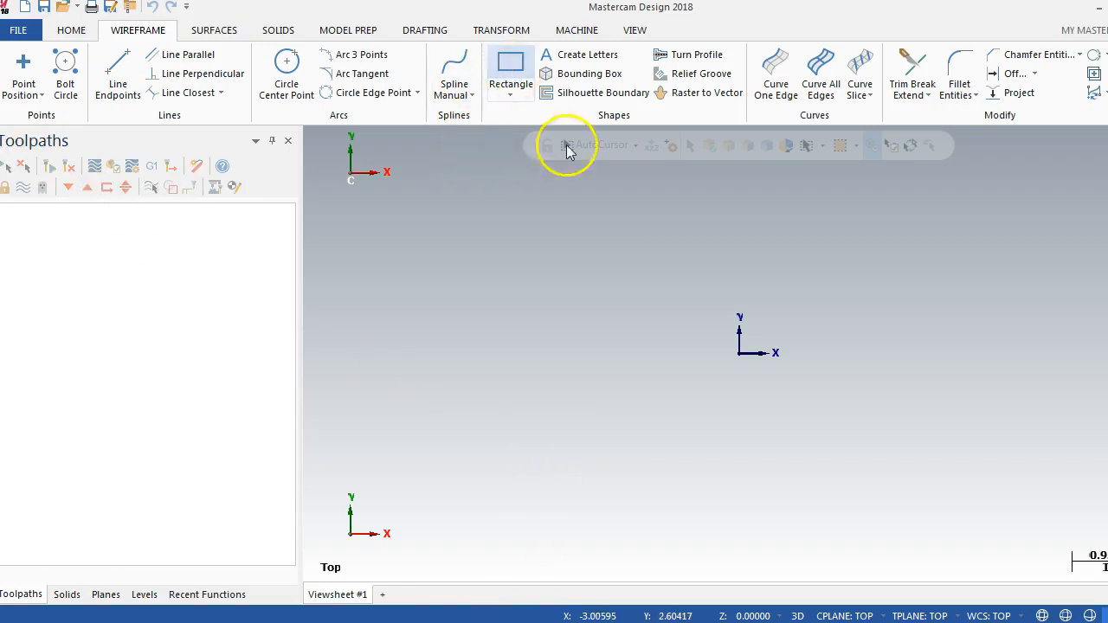
{"action": "left_click", "coordinate": [739, 354]}
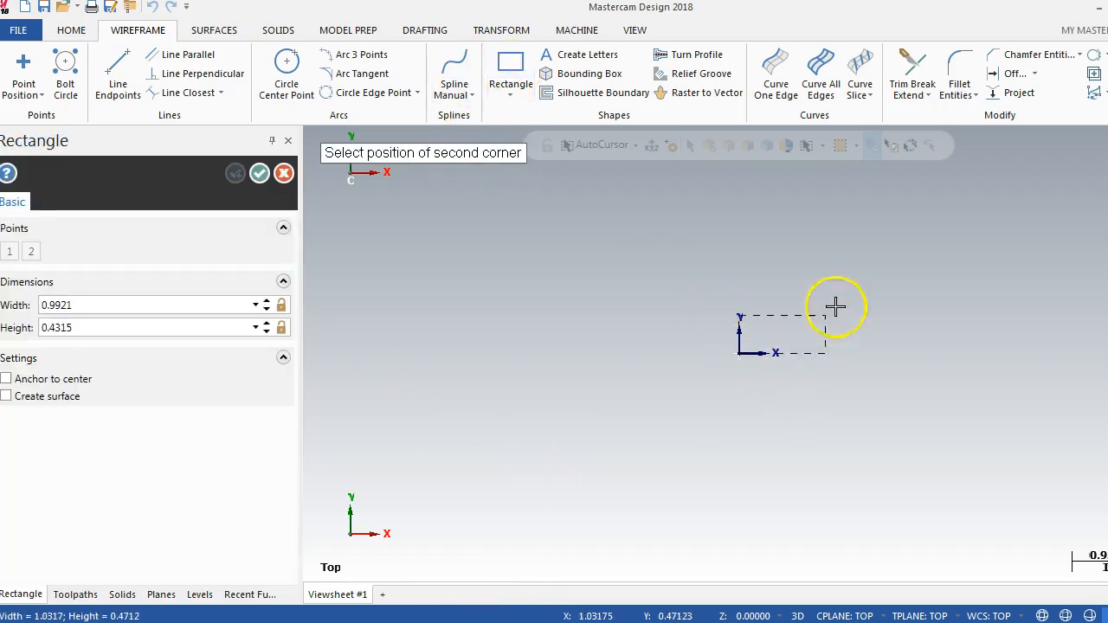
{"action": "left_click", "coordinate": [845, 282]}
{"action": "left_click", "coordinate": [226, 305]}
{"action": "type", "text": "10"}
{"action": "type", "text": "5"}
{"action": "key", "text": "Tab"}
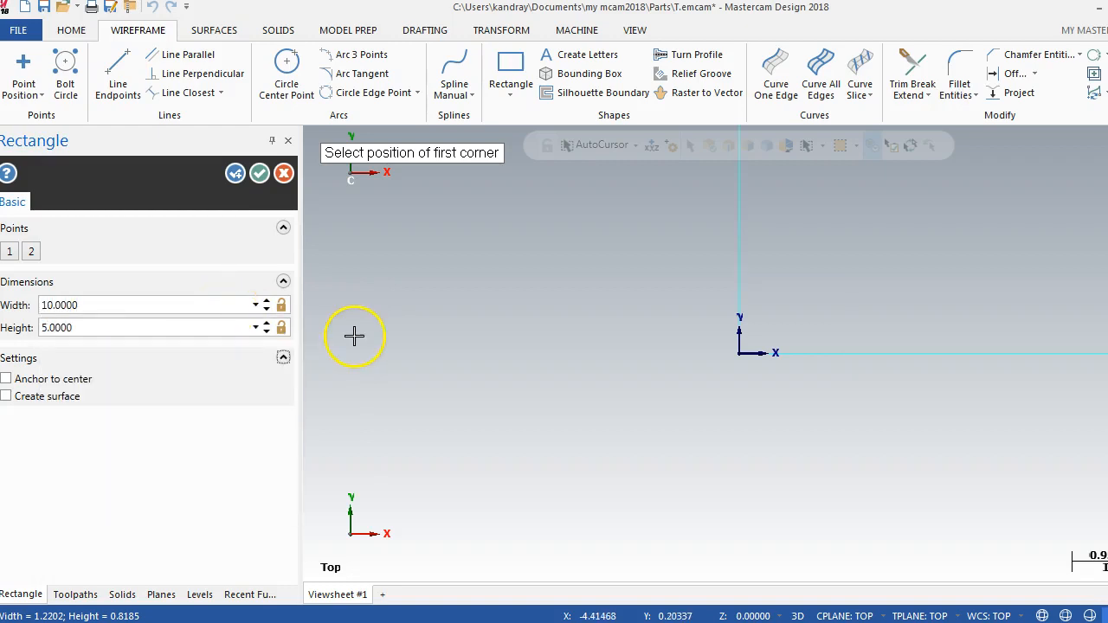
{"action": "left_click", "coordinate": [259, 173]}
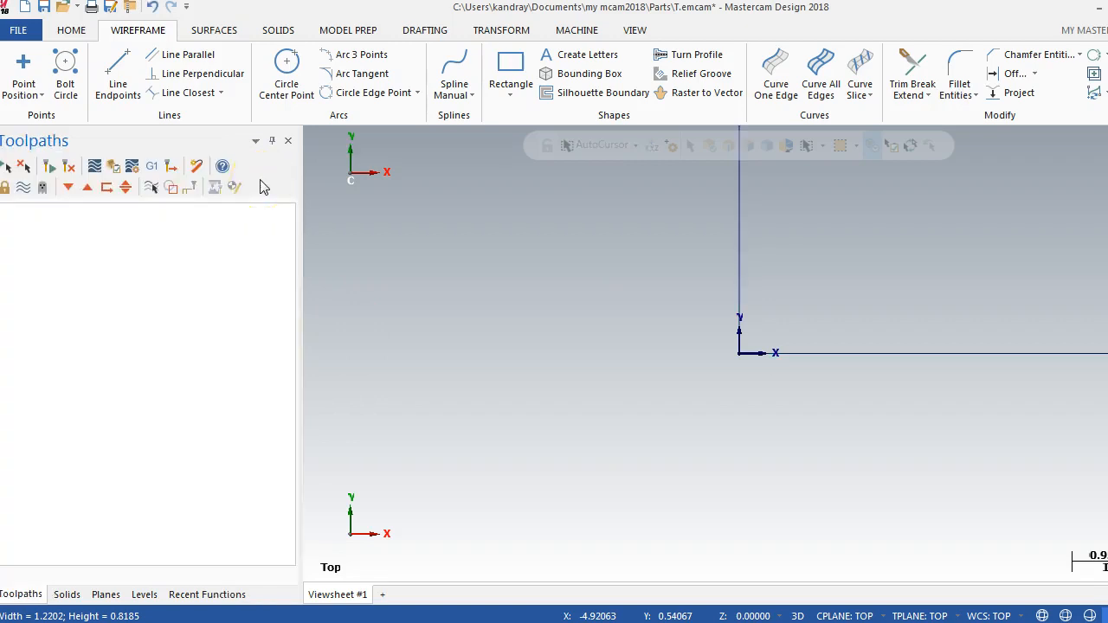
{"action": "key", "text": "alt+F1"}
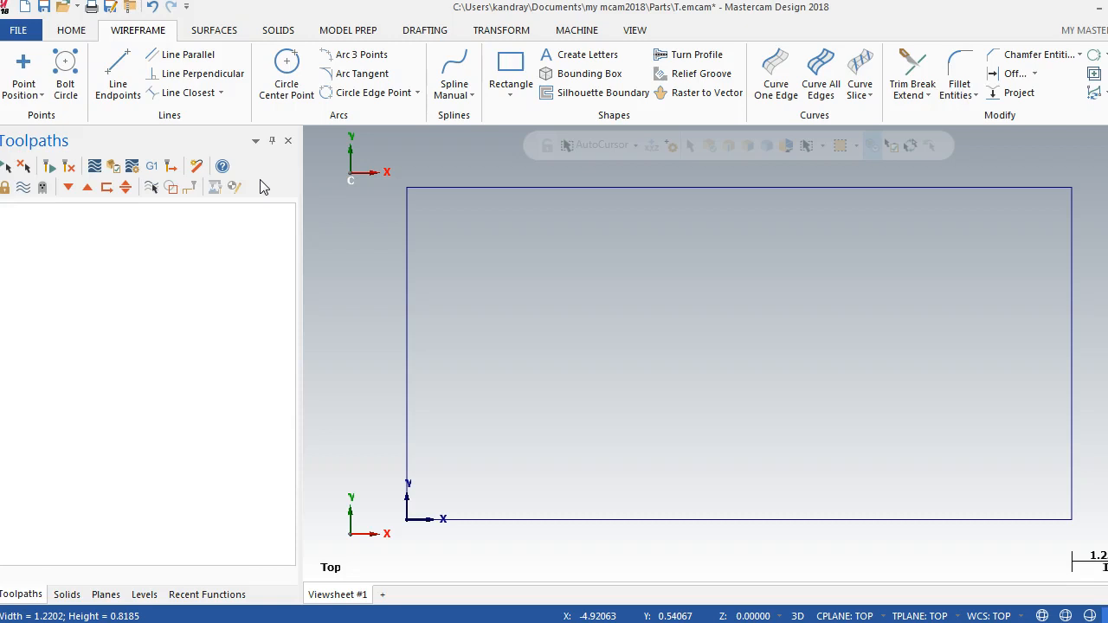
Step: Offset the 10 by 5 rectangle inward as a copied chain at a distance of 0.75, checking the reference drawing
{"action": "left_click", "coordinate": [1037, 79]}
{"action": "left_click", "coordinate": [1030, 110]}
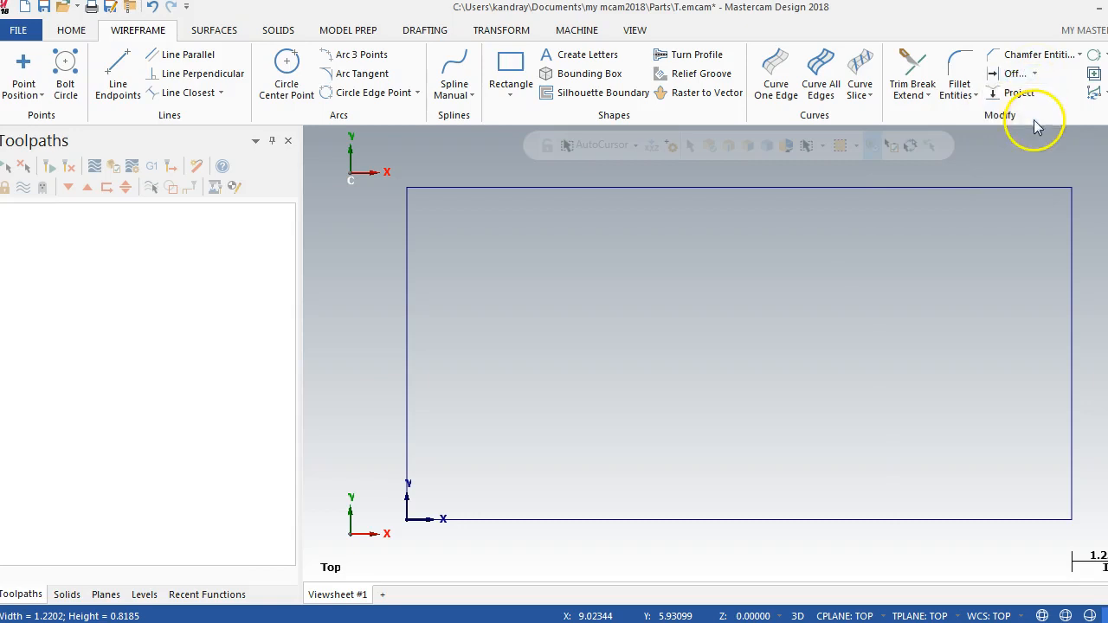
{"action": "left_click", "coordinate": [402, 464]}
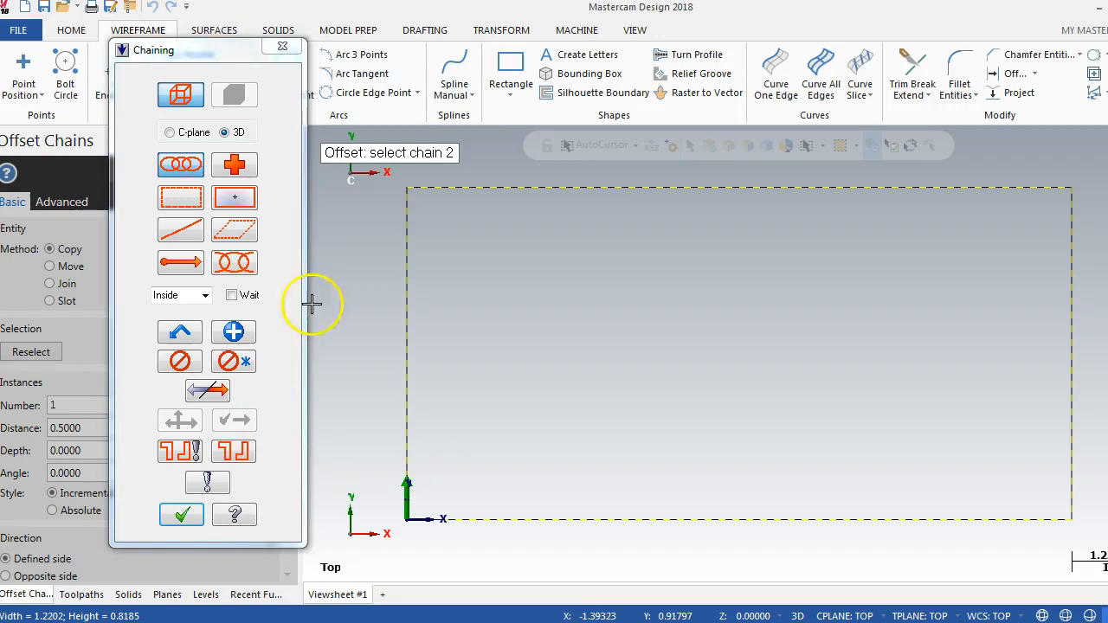
{"action": "left_click", "coordinate": [180, 516]}
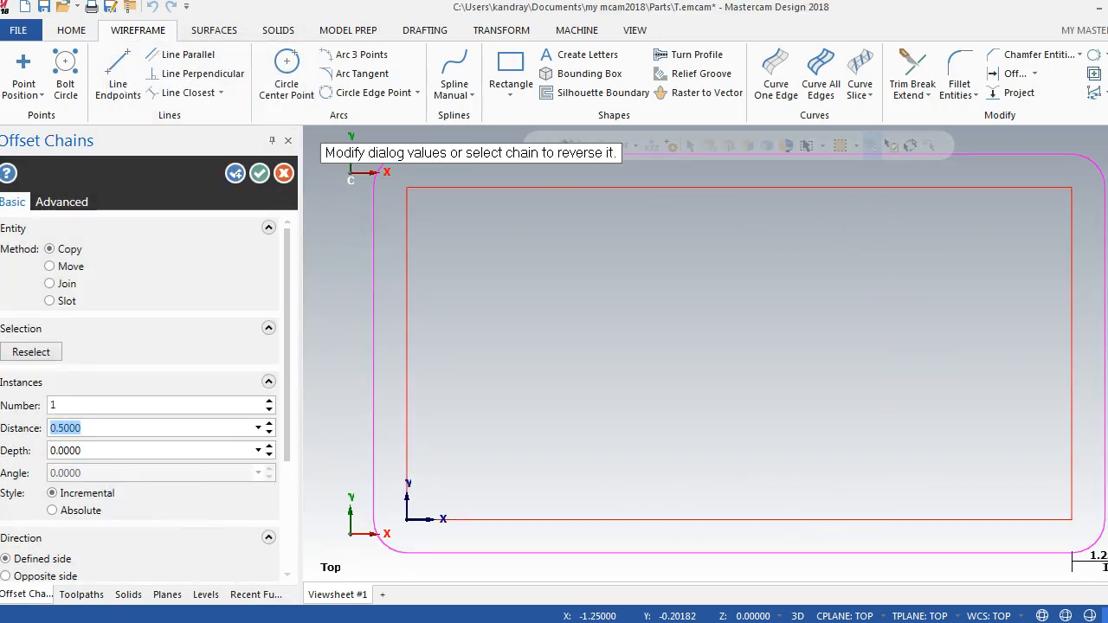
{"action": "key", "text": "alt+Tab"}
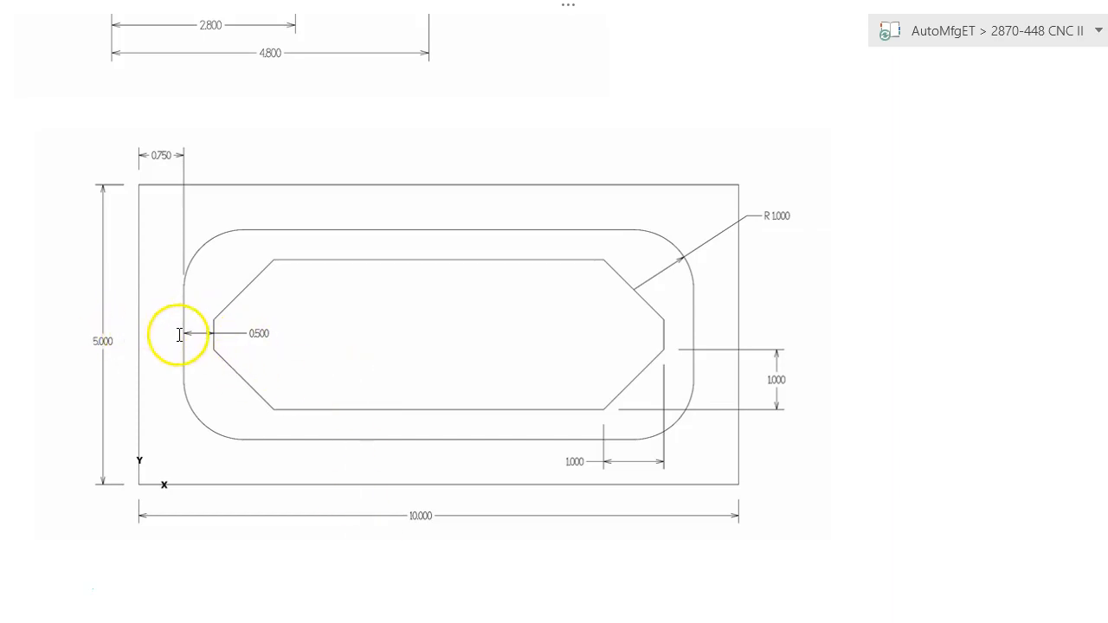
{"action": "key", "text": "alt+Tab"}
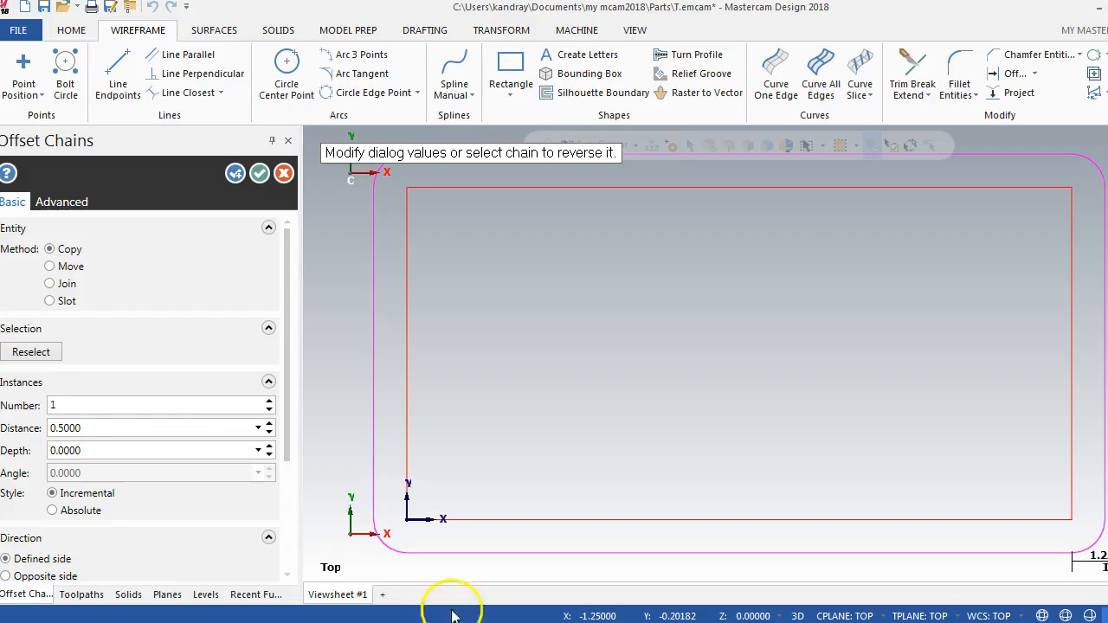
{"action": "left_click", "coordinate": [7, 576]}
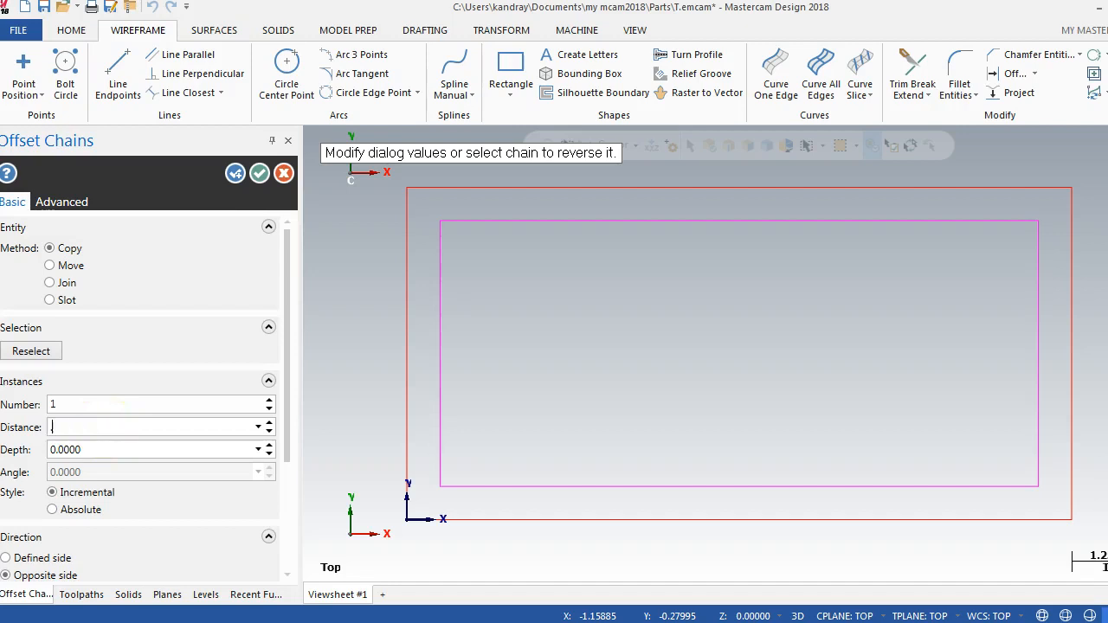
{"action": "key", "text": "Return"}
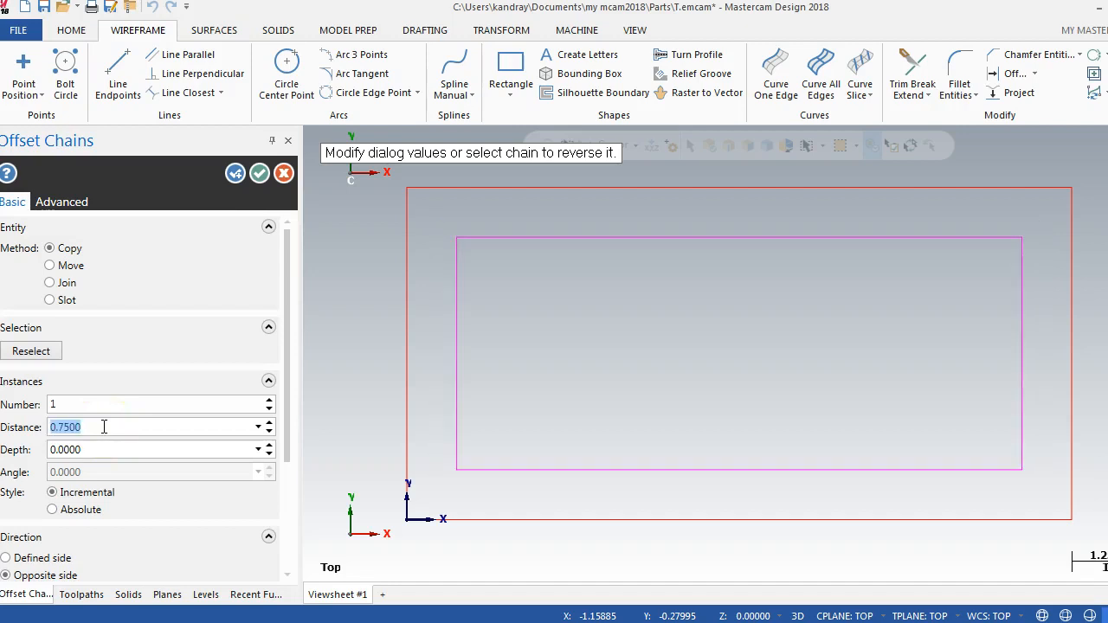
{"action": "left_click", "coordinate": [234, 173]}
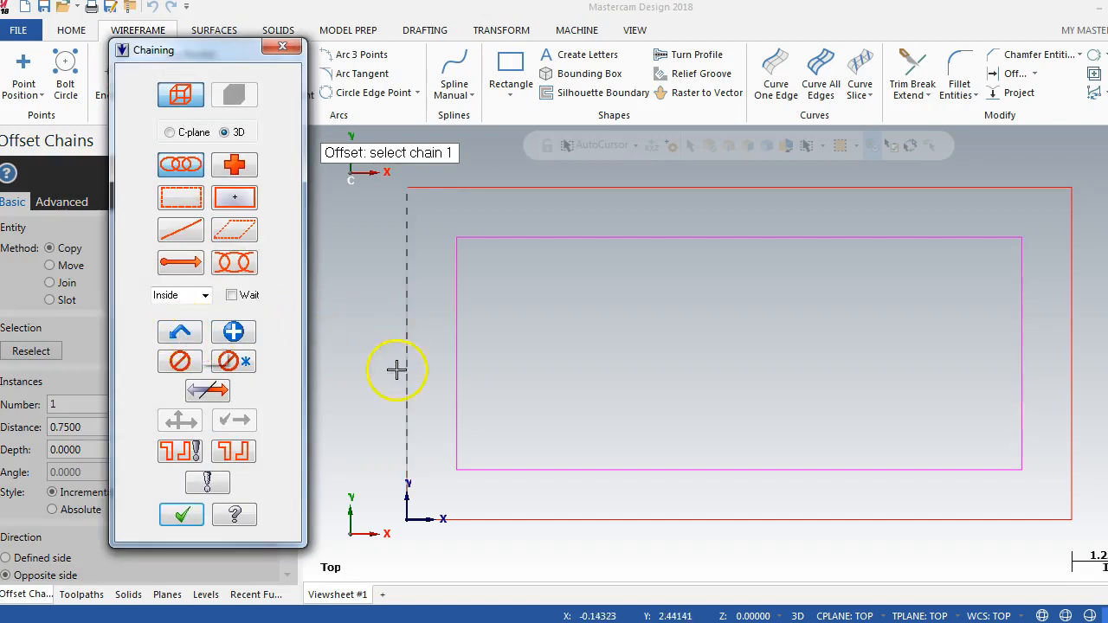
Step: Offset the inner rectangle inward as a copied chain at a distance of 0.5, checking the reference drawing
{"action": "left_click", "coordinate": [454, 459]}
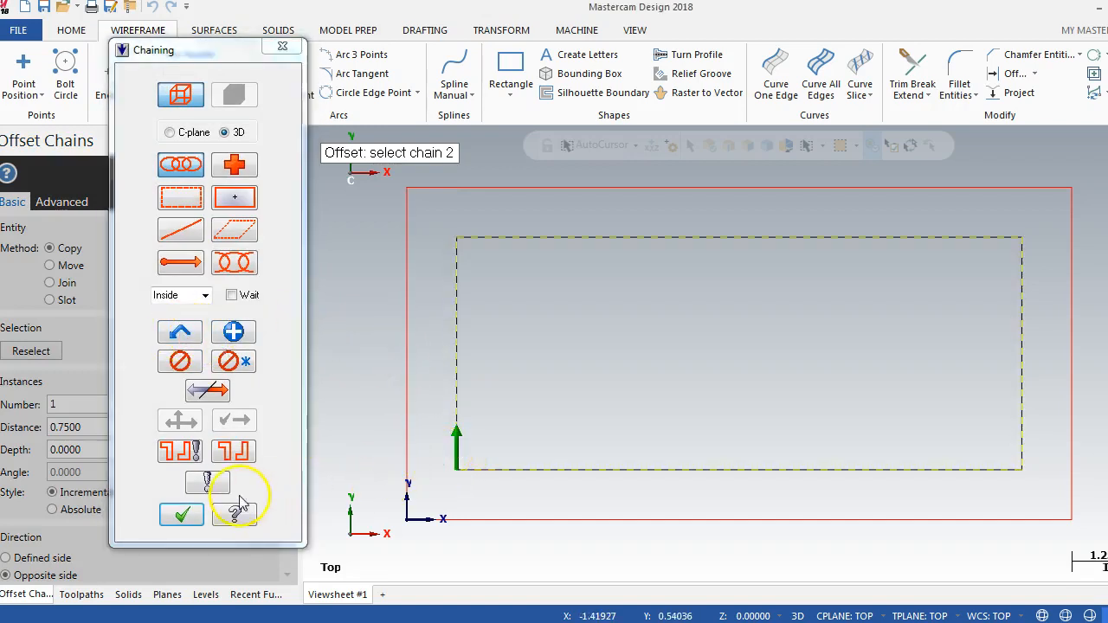
{"action": "left_click", "coordinate": [183, 516]}
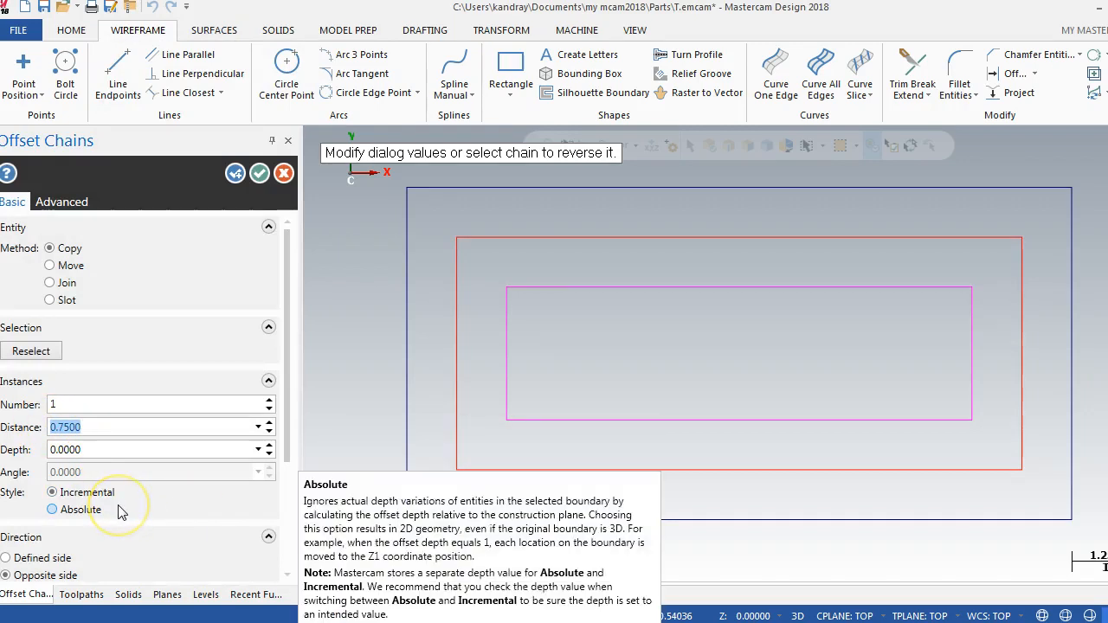
{"action": "type", "text": ".5"}
{"action": "key", "text": "Return"}
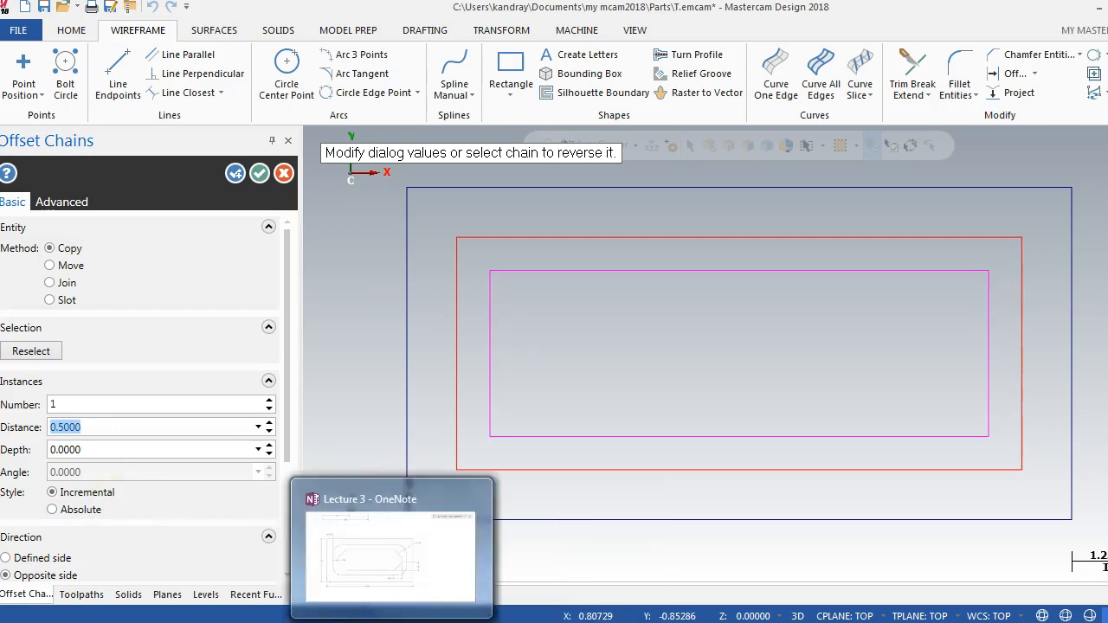
{"action": "left_click", "coordinate": [386, 622]}
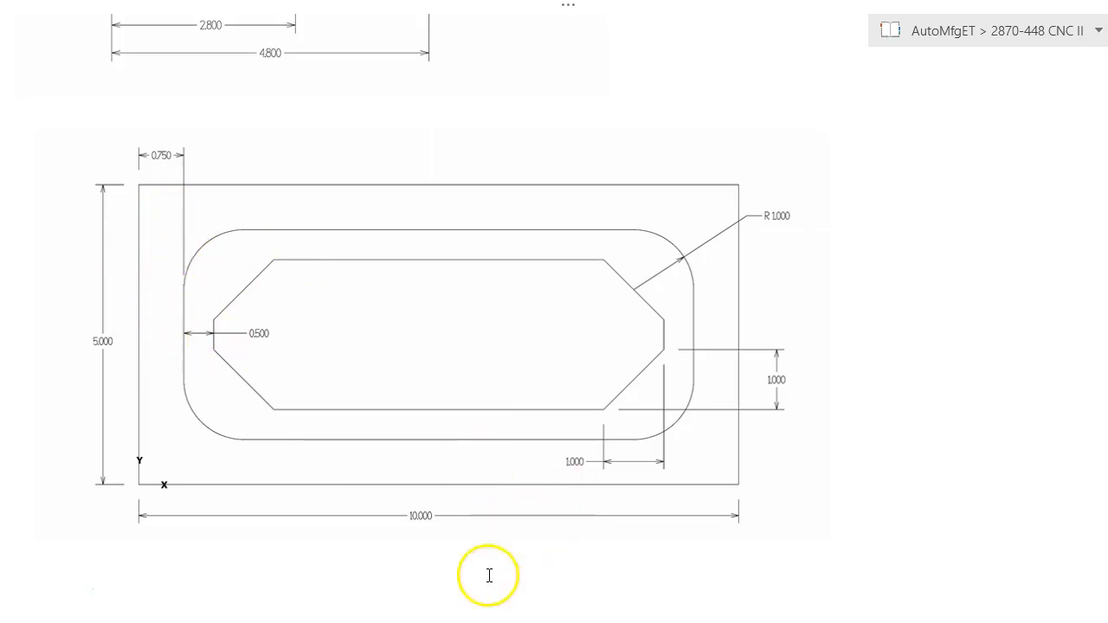
{"action": "left_click", "coordinate": [381, 622]}
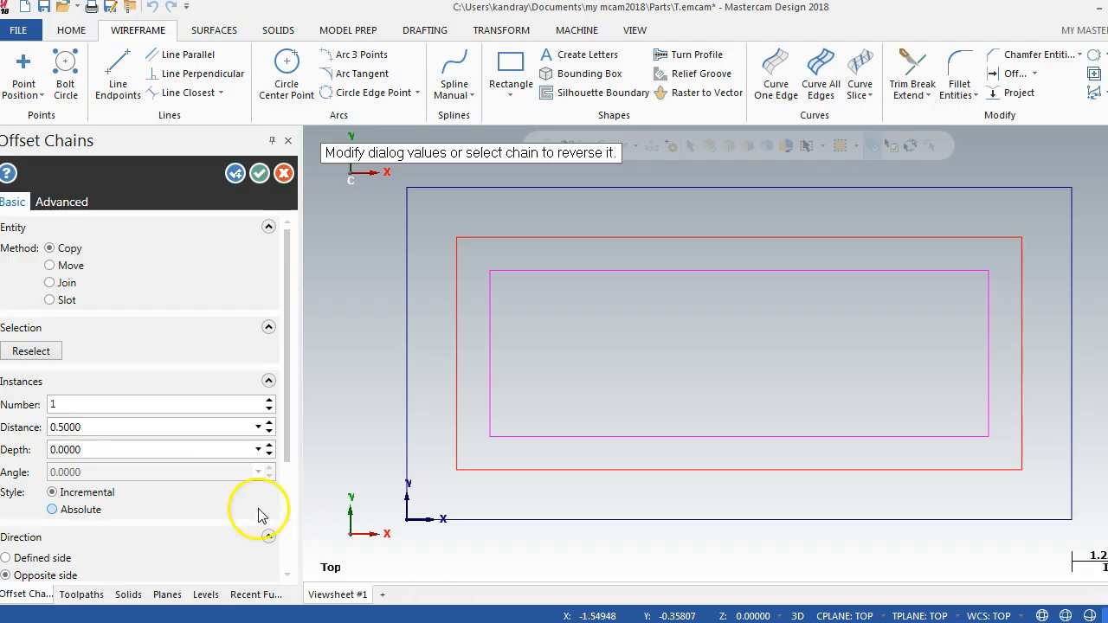
{"action": "left_click", "coordinate": [262, 175]}
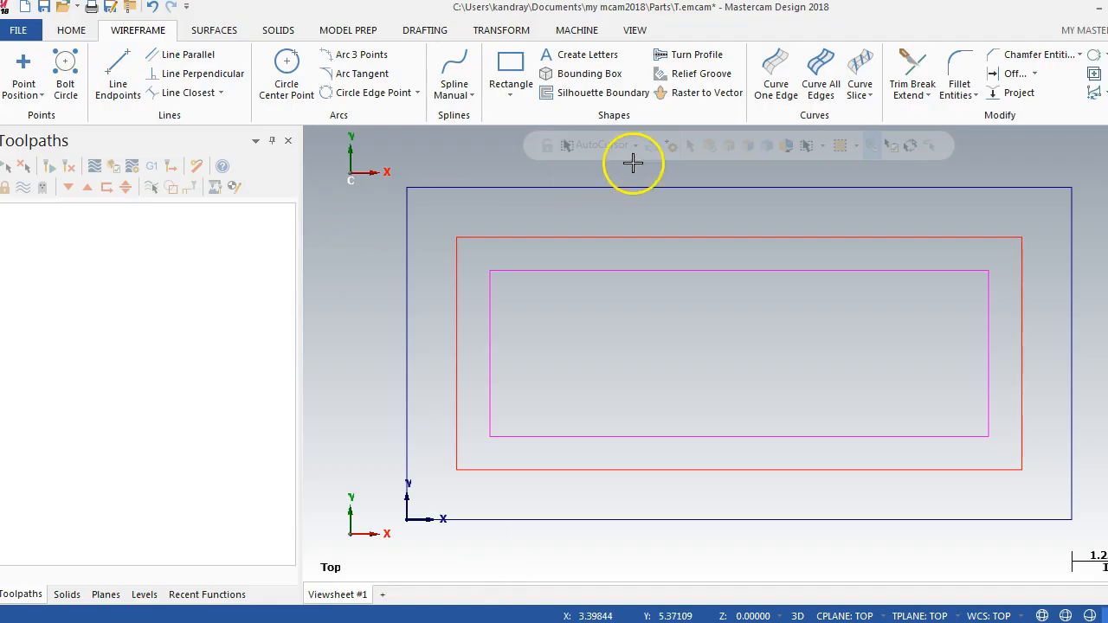
Step: Clear the offset result colors, and fillet all corners of the middle rectangle as a chain with a radius of 1
{"action": "right_click", "coordinate": [586, 217]}
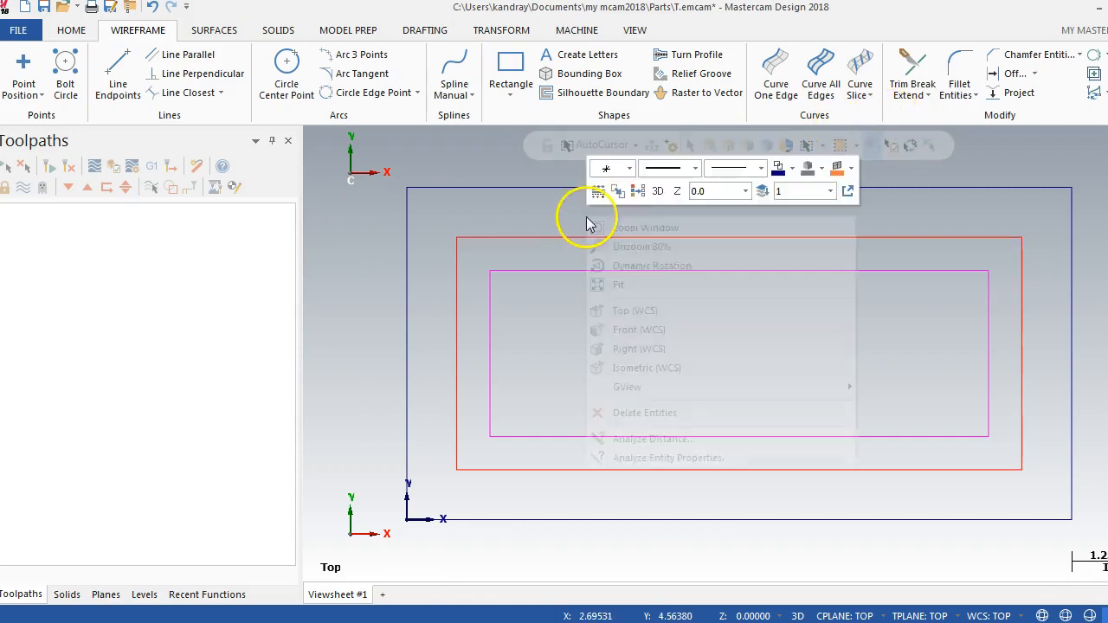
{"action": "left_click", "coordinate": [637, 192]}
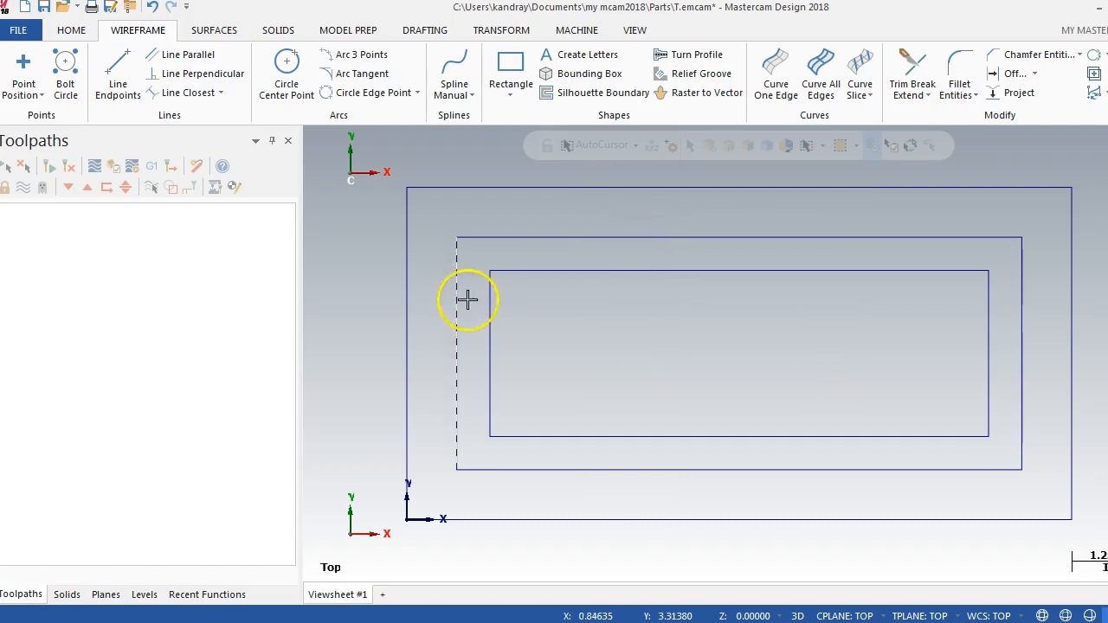
{"action": "left_click", "coordinate": [959, 96]}
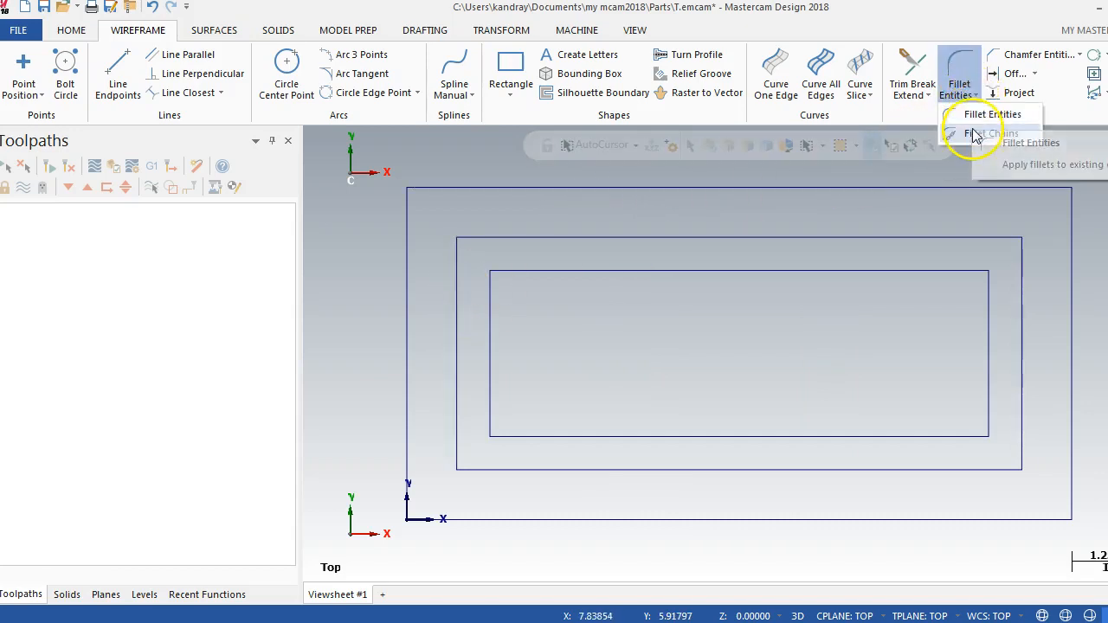
{"action": "left_click", "coordinate": [975, 136]}
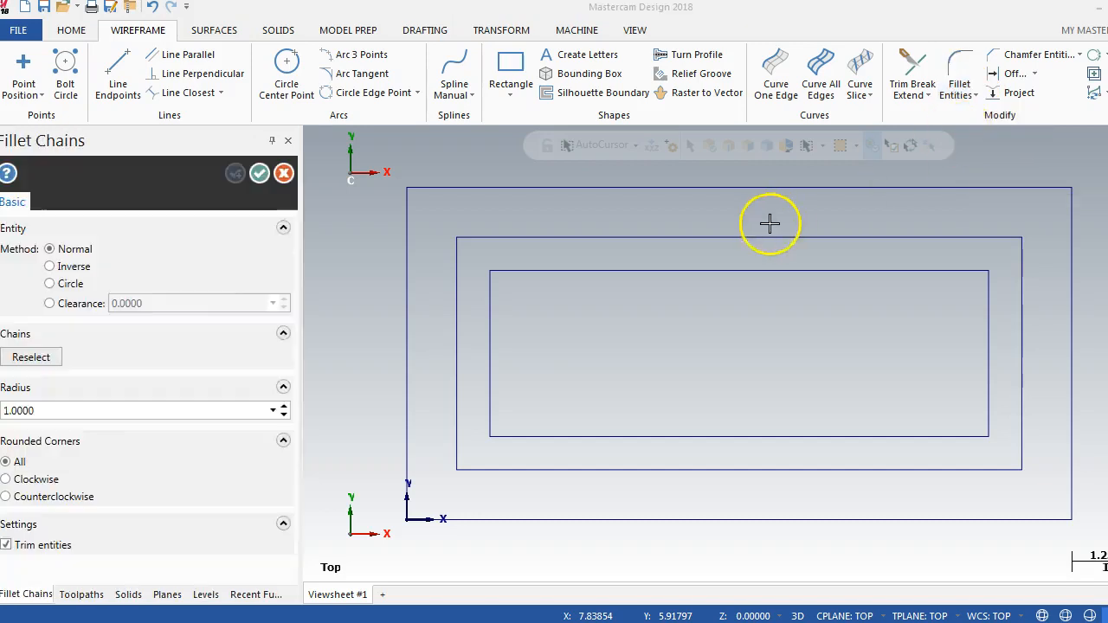
{"action": "left_click", "coordinate": [454, 442]}
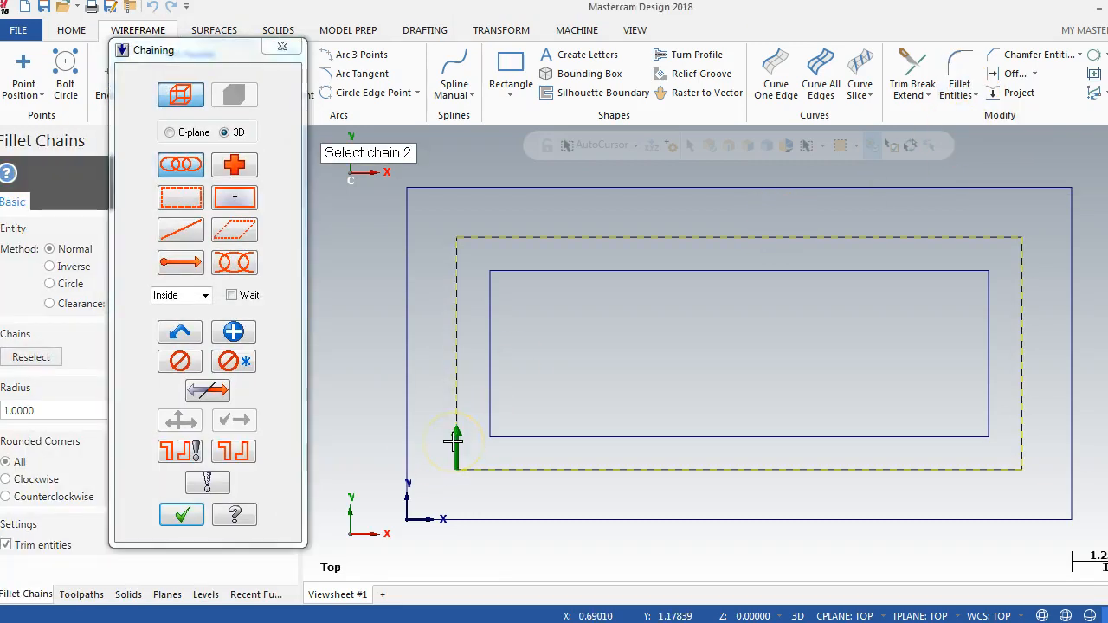
{"action": "left_click", "coordinate": [184, 515]}
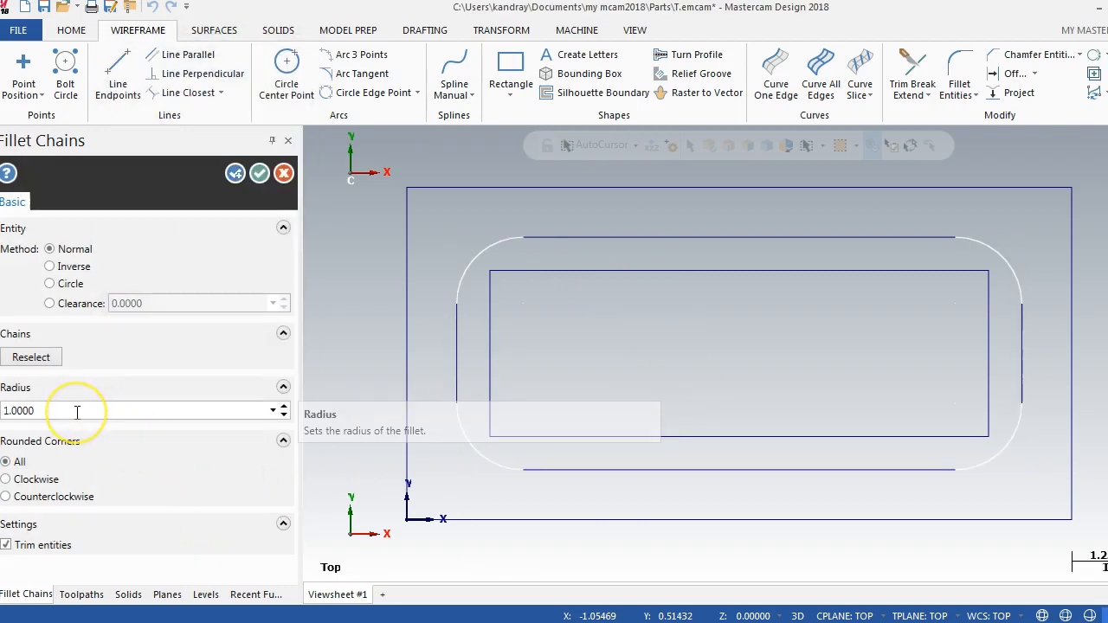
{"action": "left_click", "coordinate": [260, 176]}
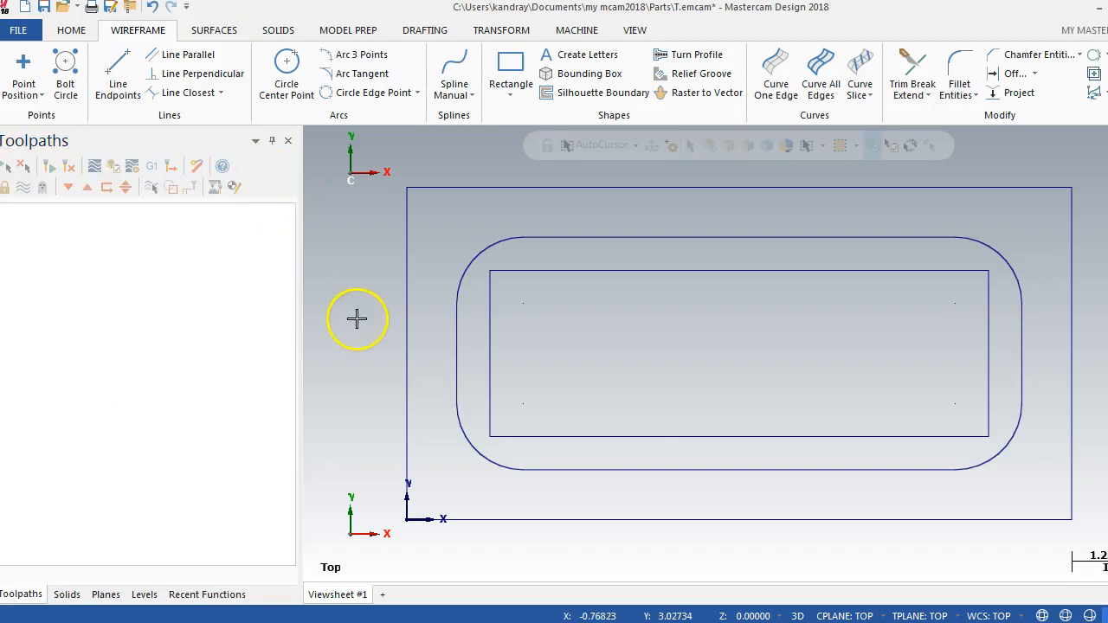
Step: Chamfer all corners of the innermost rectangle as a chain at a distance of 1, checking the reference drawing before and after
{"action": "left_click", "coordinate": [403, 622]}
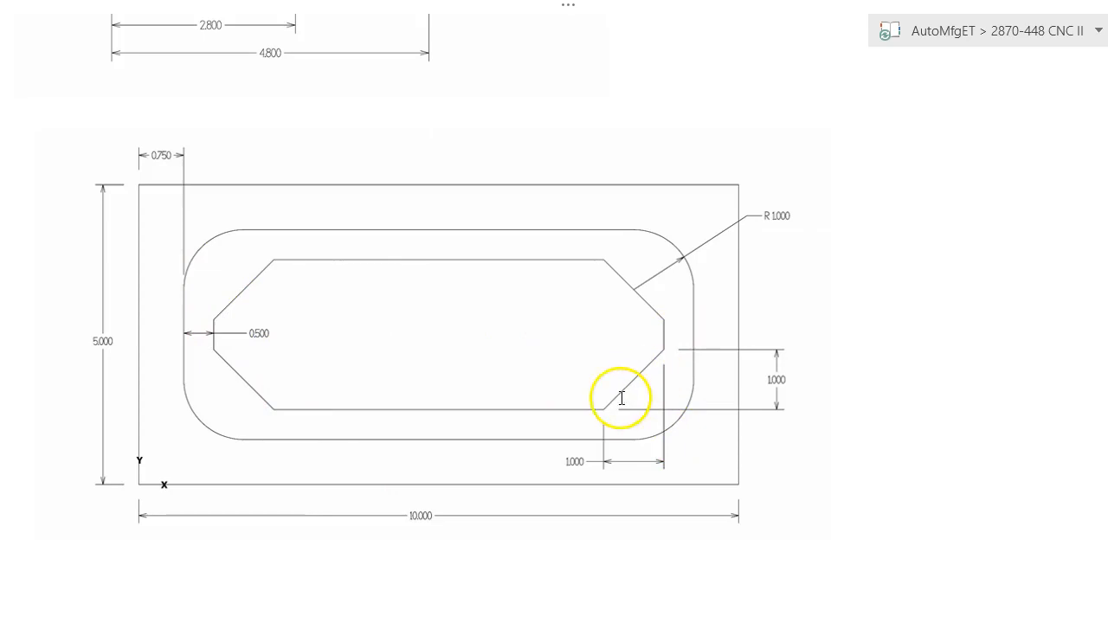
{"action": "left_click", "coordinate": [448, 622]}
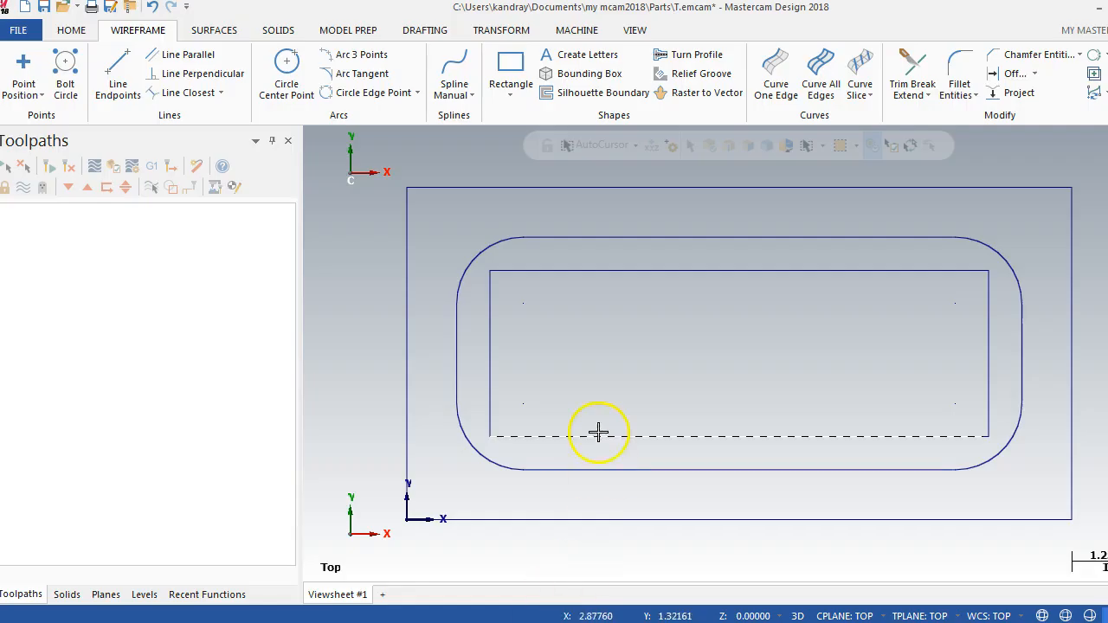
{"action": "left_click", "coordinate": [1079, 55]}
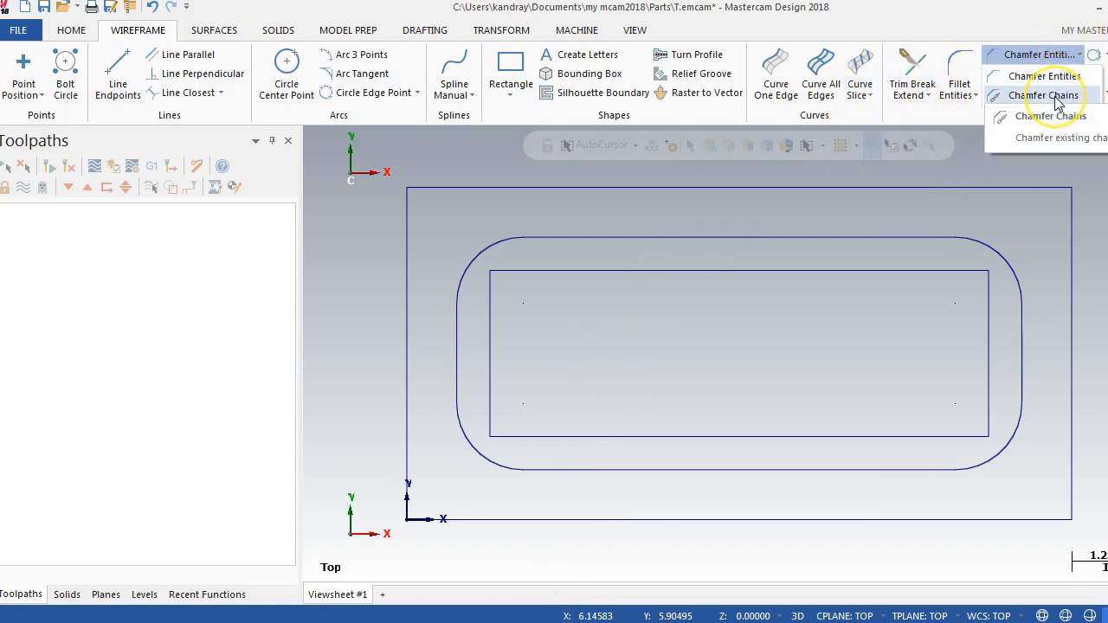
{"action": "left_click", "coordinate": [1044, 95]}
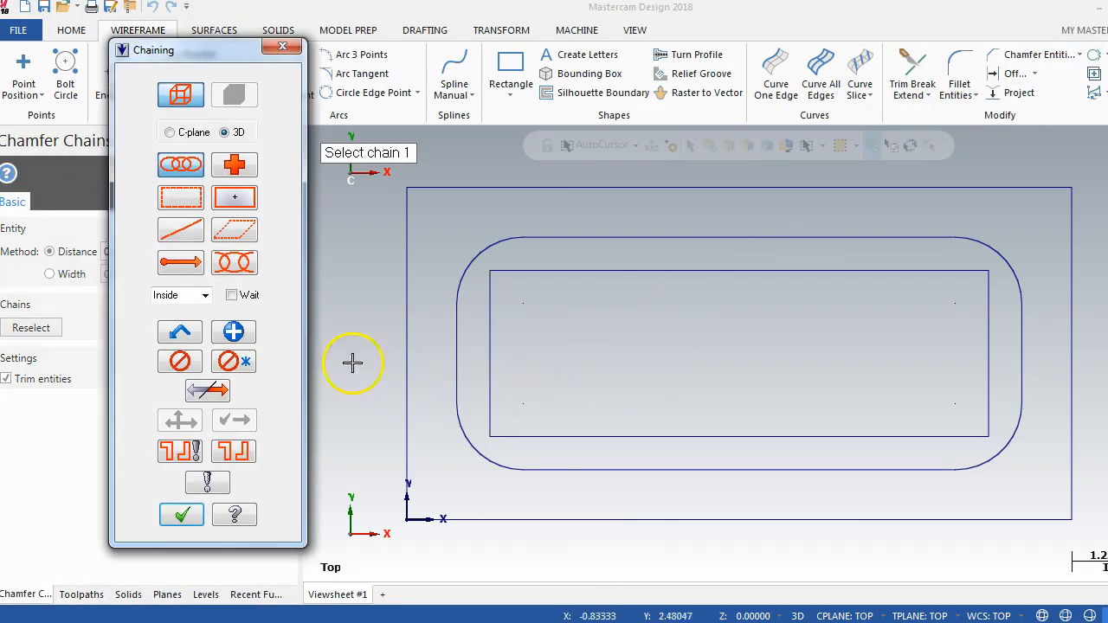
{"action": "left_click", "coordinate": [495, 404]}
{"action": "left_click", "coordinate": [182, 517]}
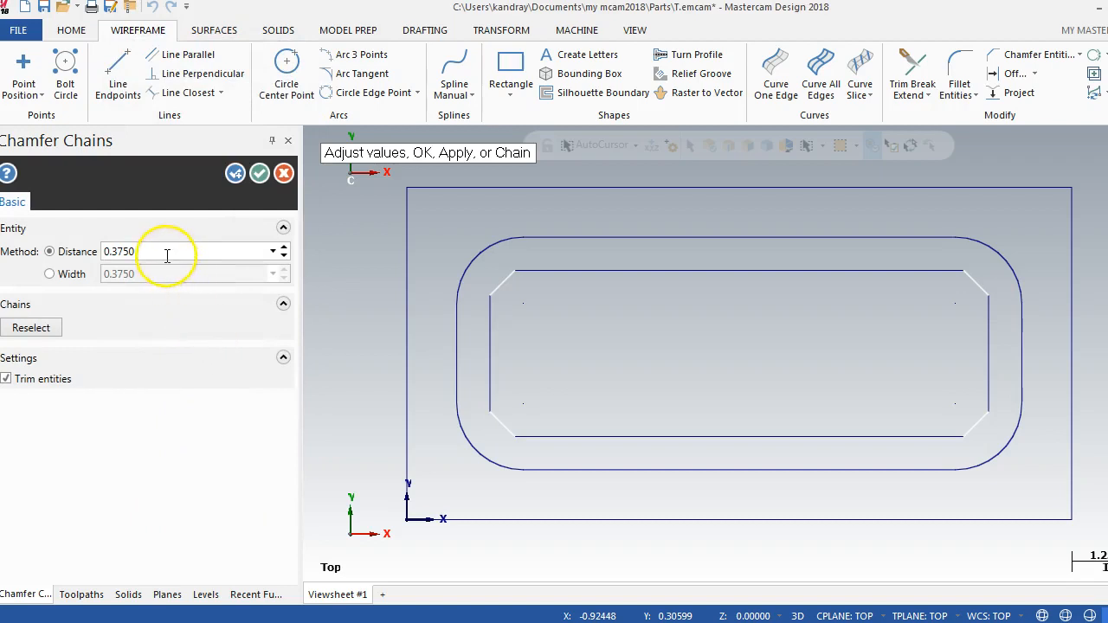
{"action": "left_click", "coordinate": [167, 253]}
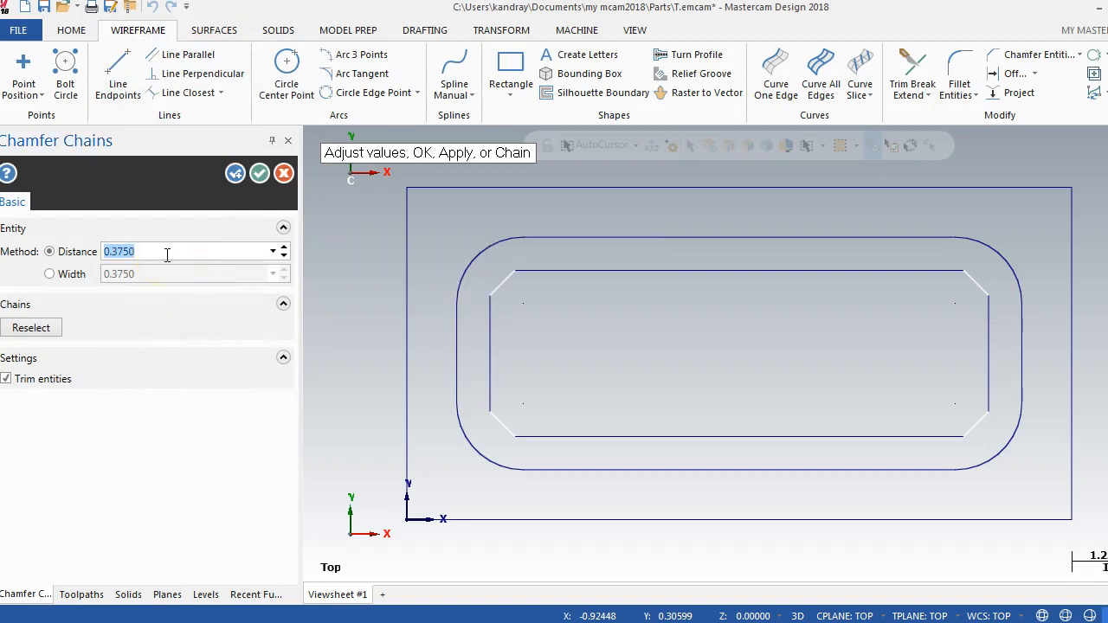
{"action": "key", "text": "Return"}
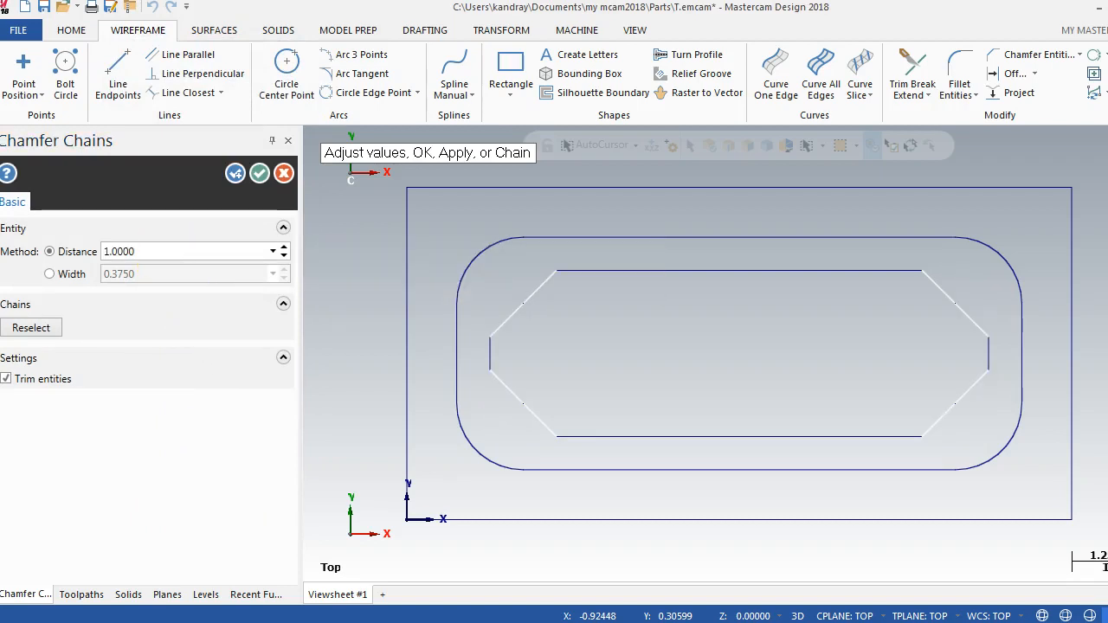
{"action": "left_click", "coordinate": [259, 173]}
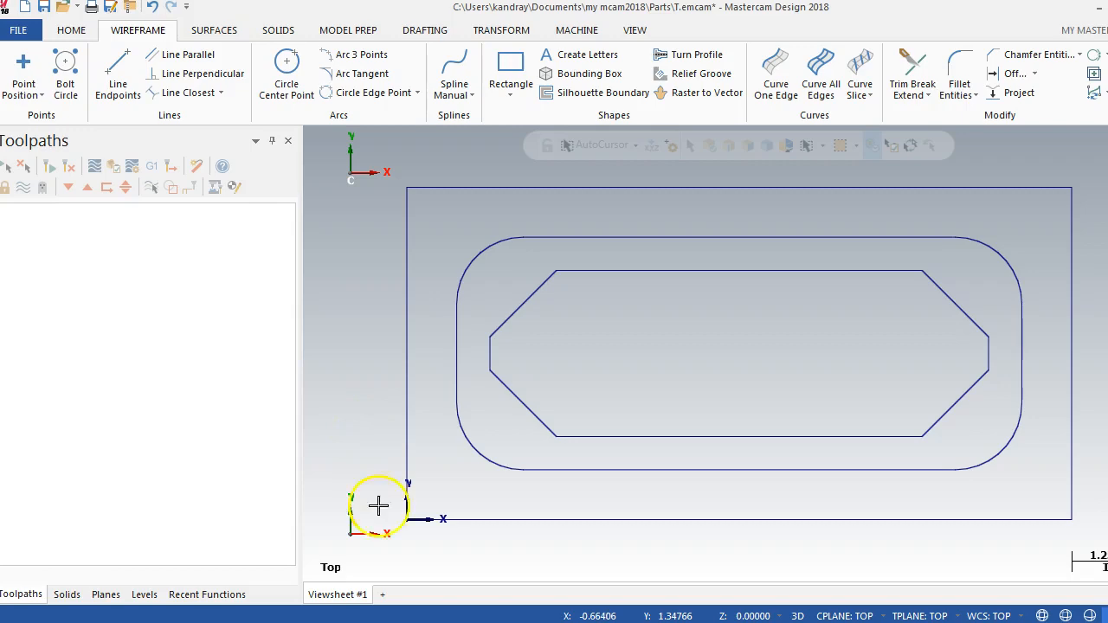
{"action": "left_click", "coordinate": [391, 622]}
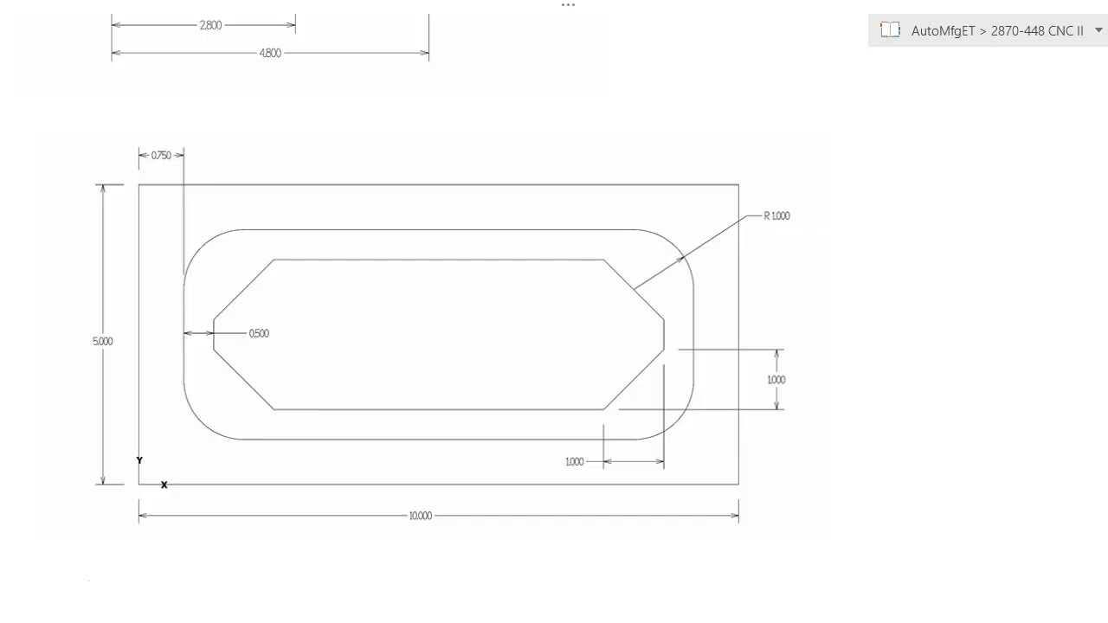
{"action": "left_click", "coordinate": [523, 616]}
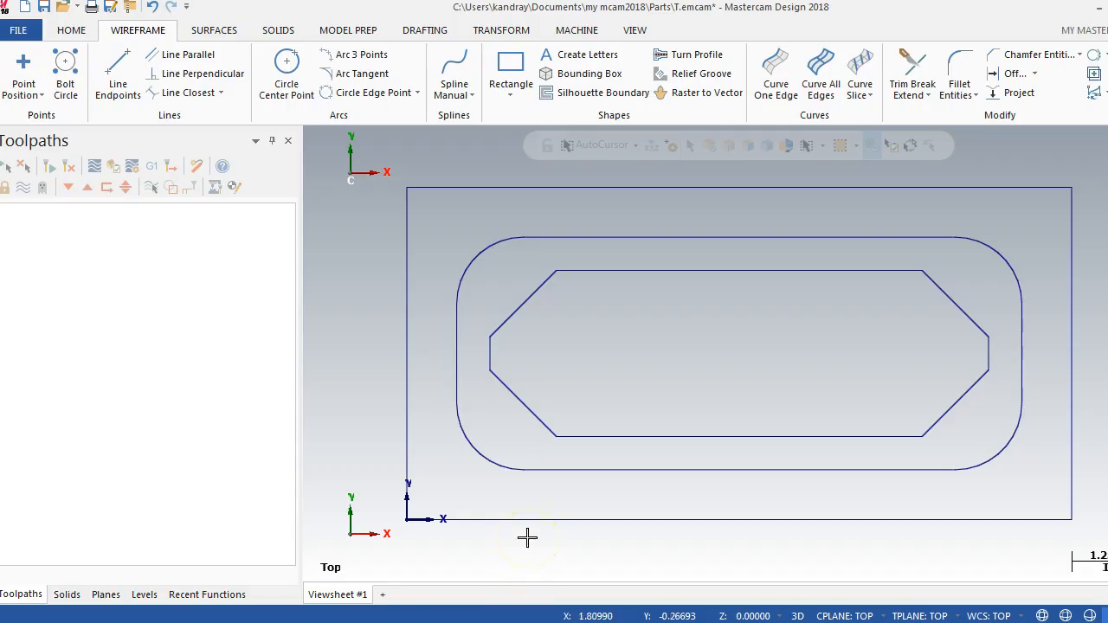